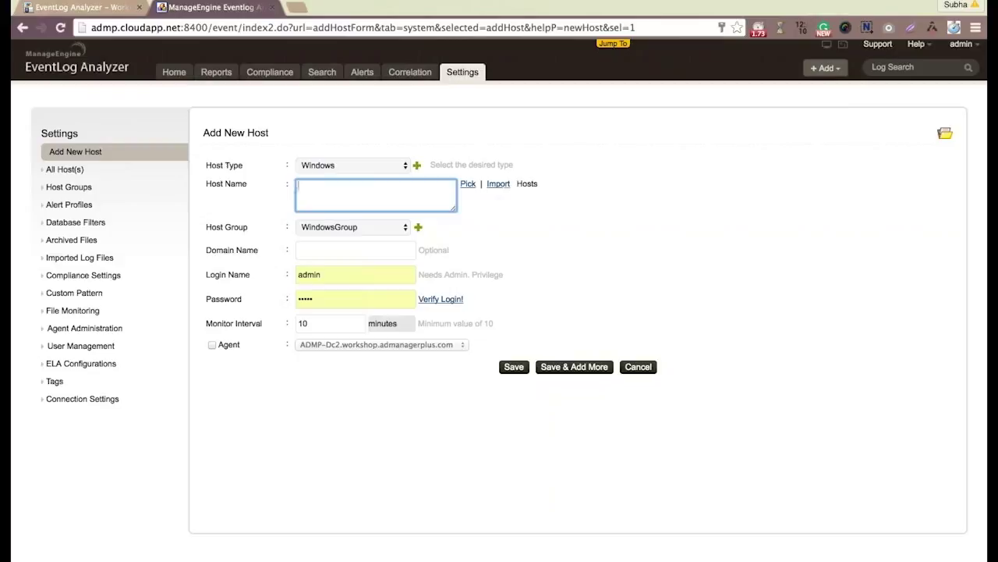
Pick the host ADMP-SIEM from the workshop domain and fill it in as the new host
left_click(468, 186)
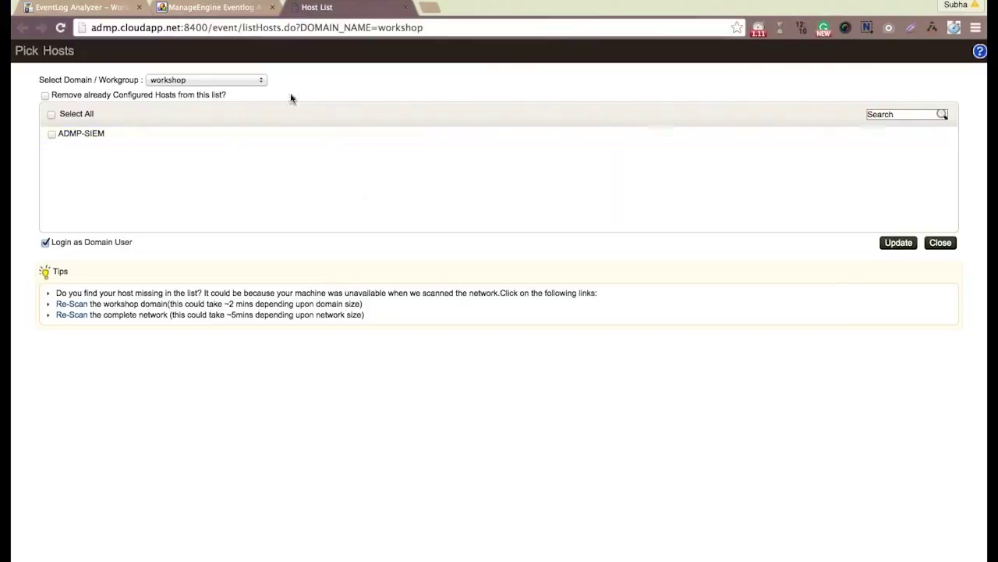
left_click(263, 81)
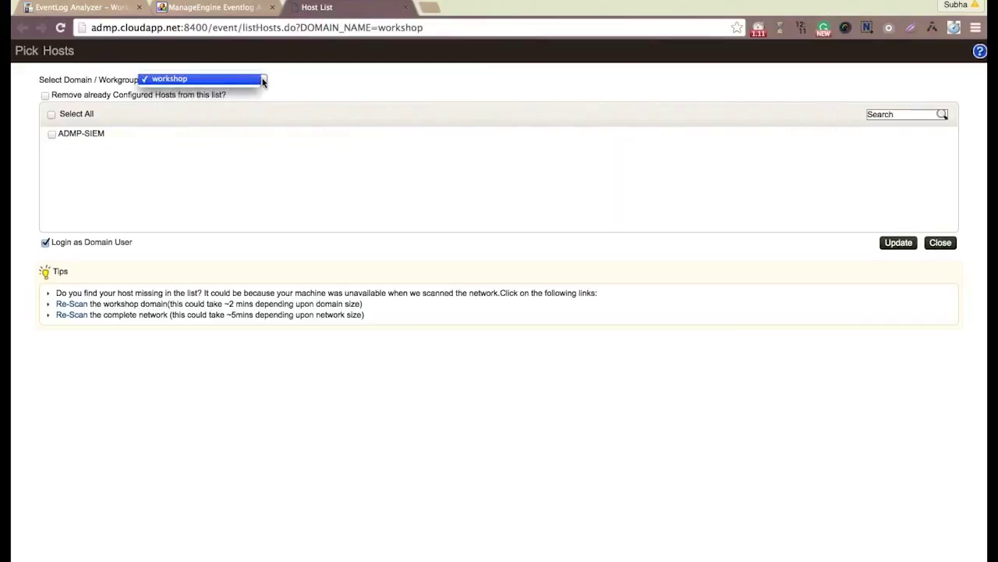
left_click(254, 81)
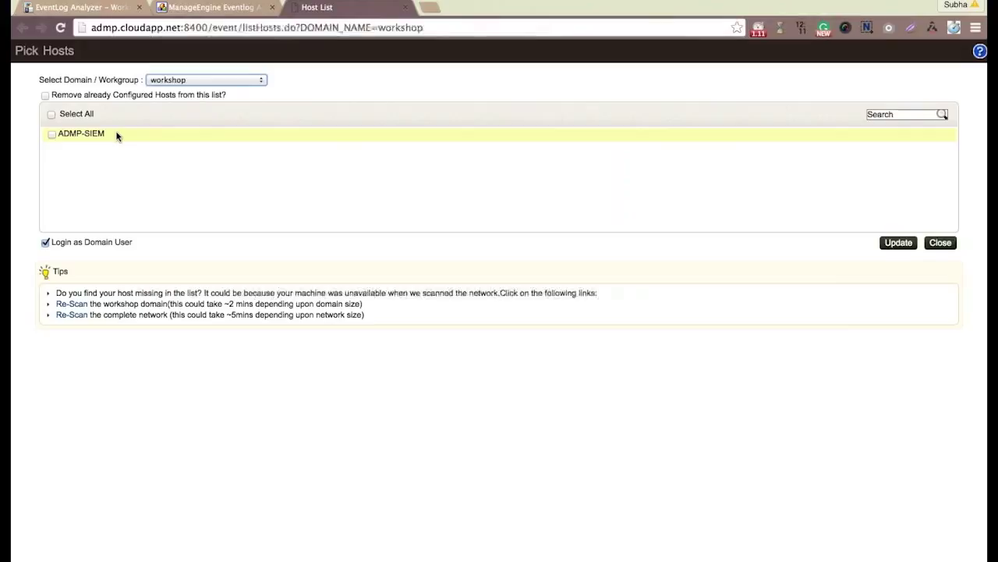
left_click(51, 134)
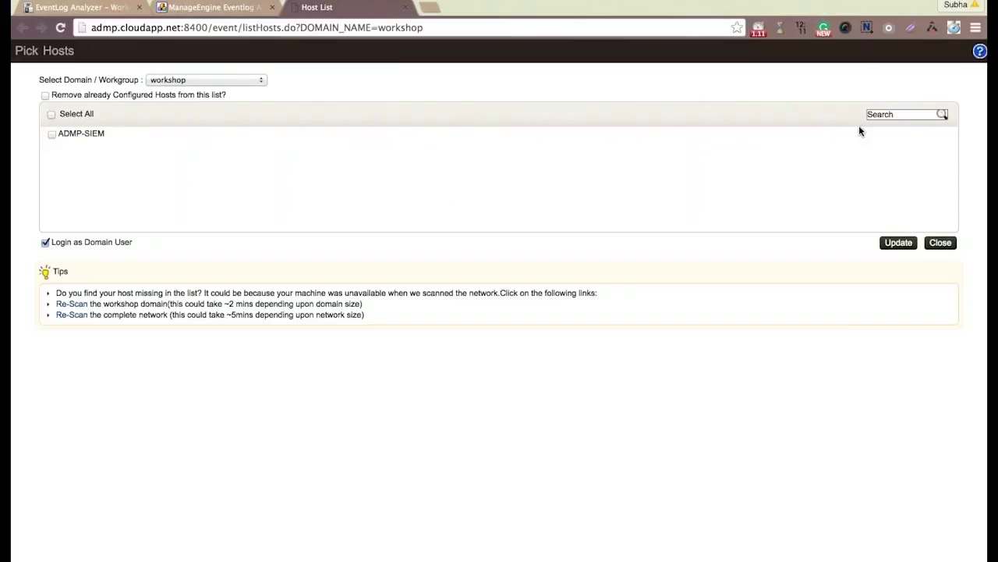
left_click(52, 134)
left_click(899, 242)
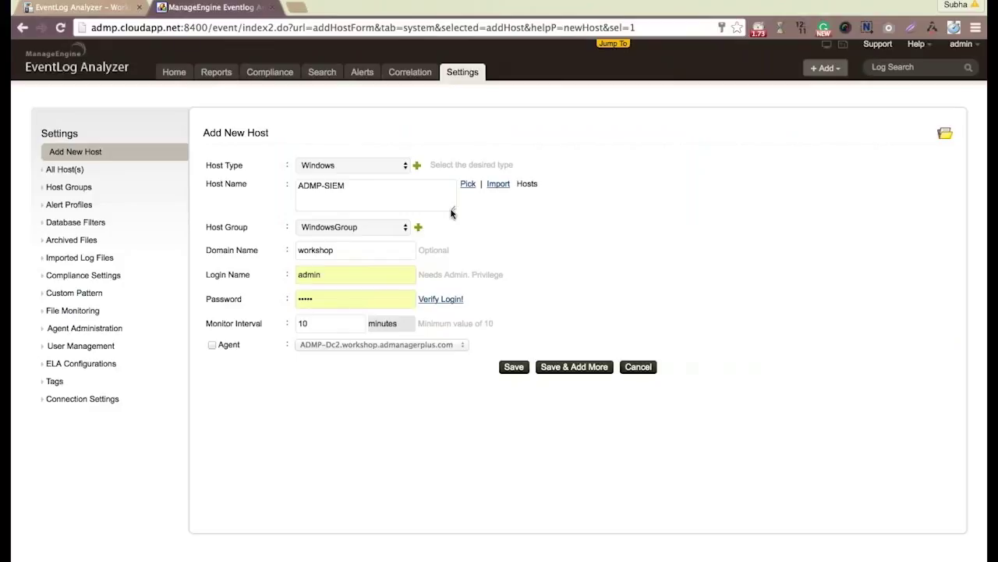
Import the hosts admp-app2 and admp-app3 from Import_Windows_hosts.txt, leaving out admp-siem
left_click(498, 187)
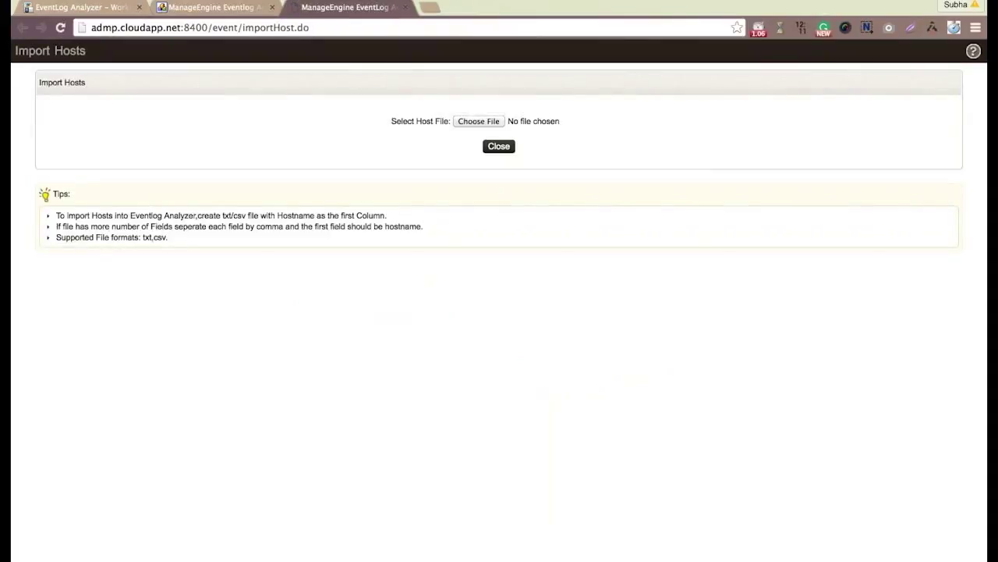
left_click(466, 126)
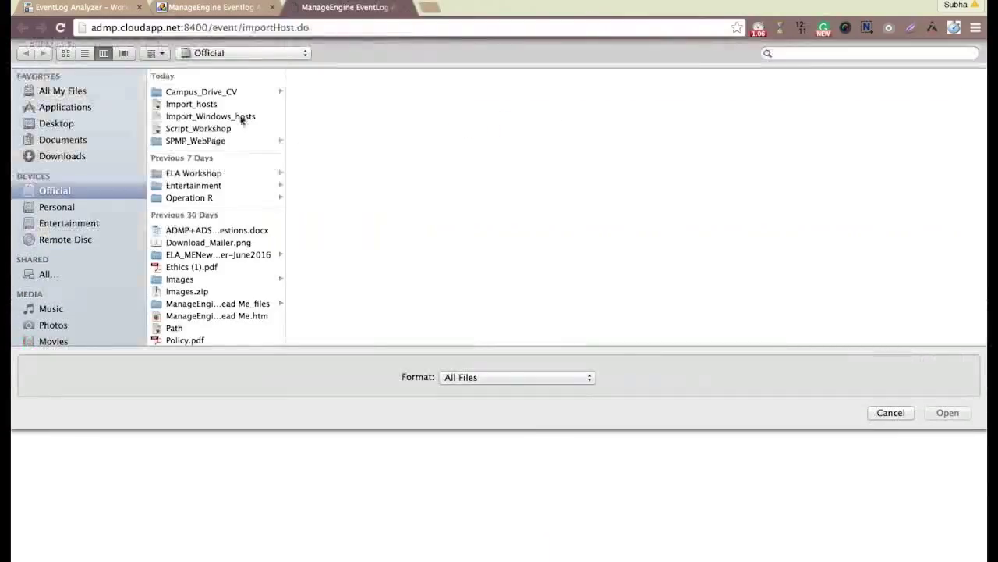
left_click(242, 117)
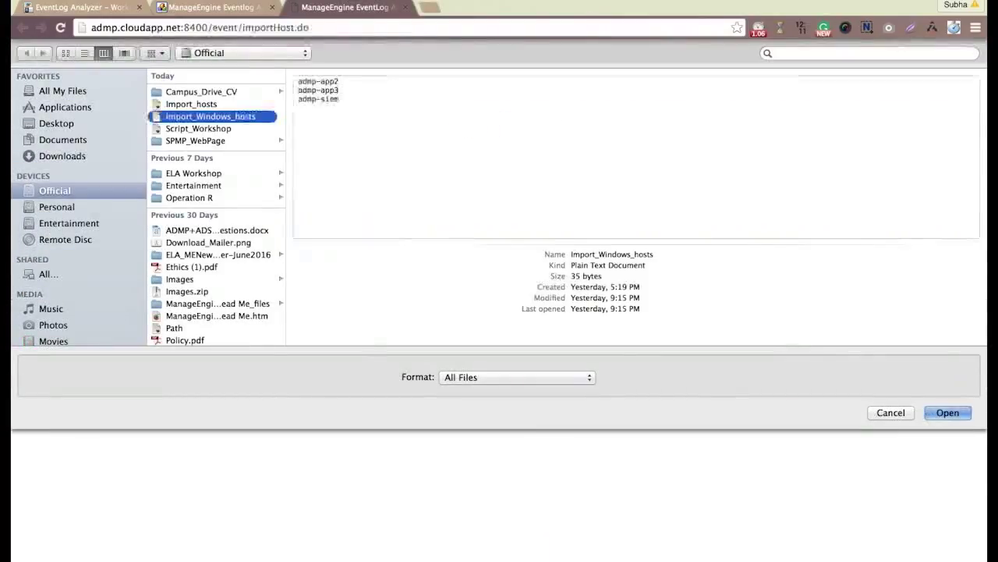
left_click(948, 412)
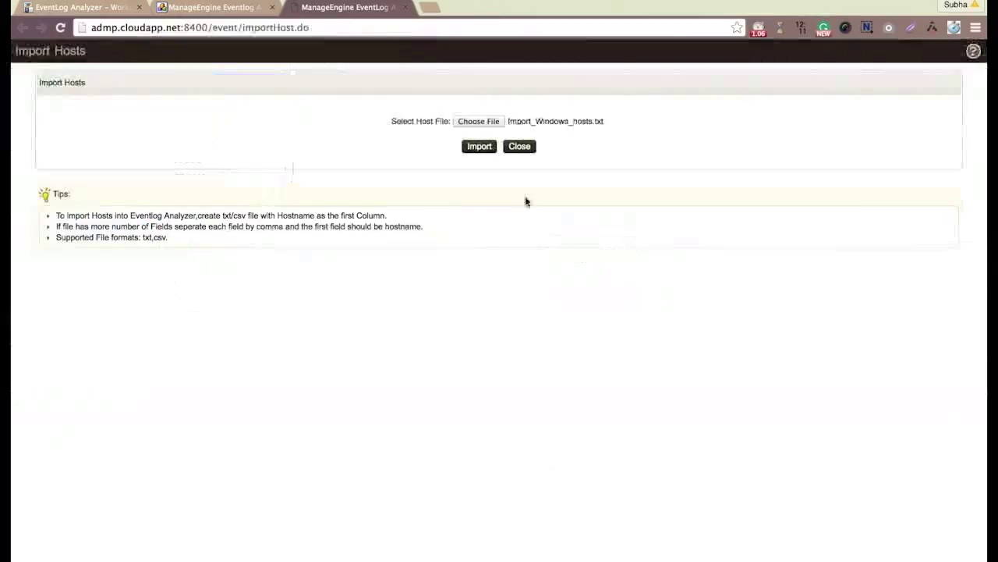
left_click(479, 146)
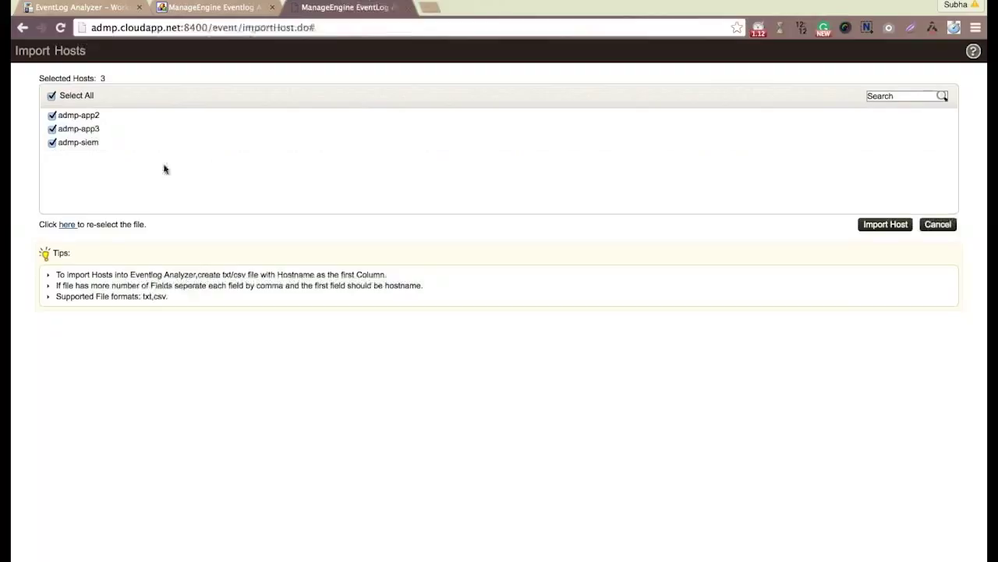
left_click(53, 144)
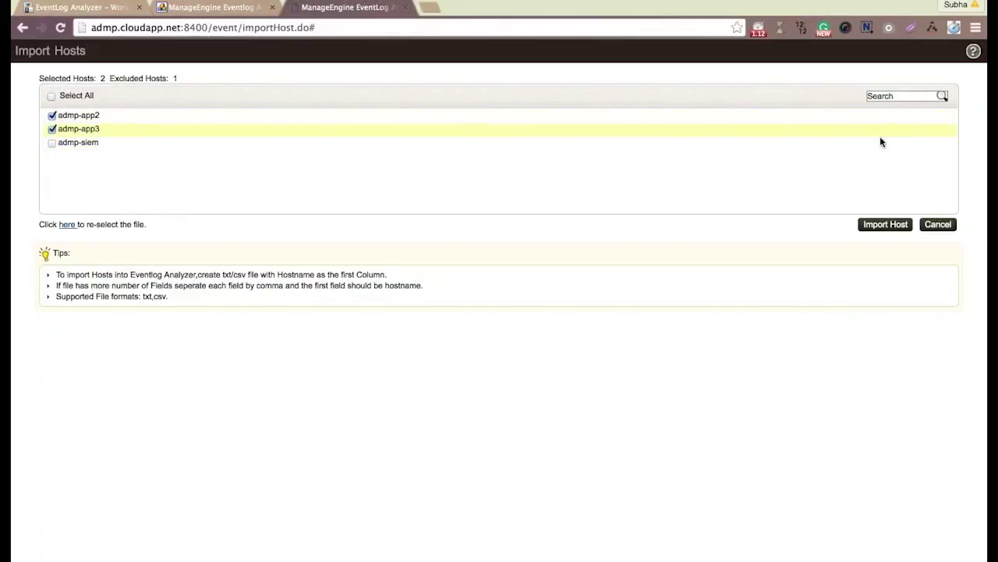
left_click(877, 227)
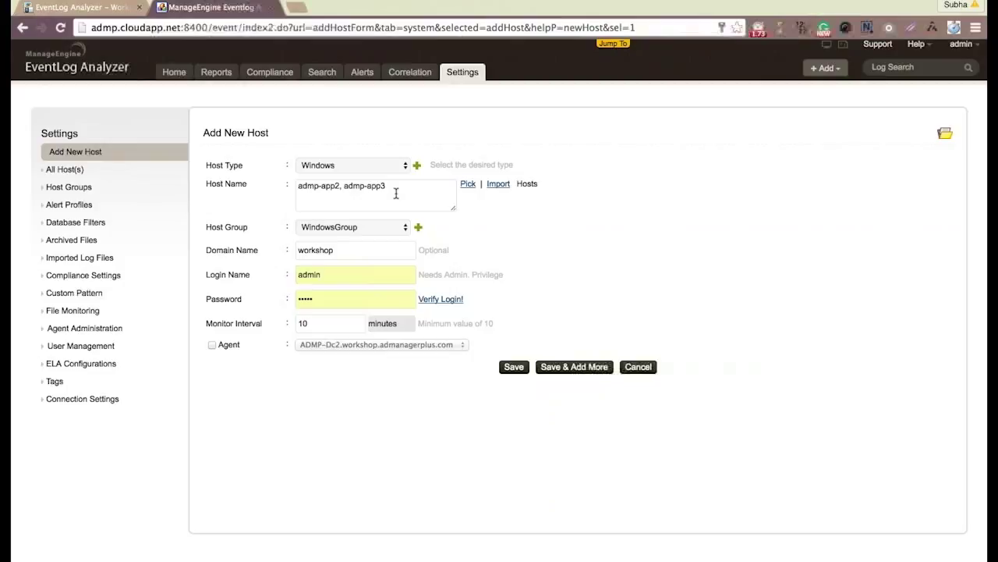
Create a new host group named Application_Servers for the hosts being added
left_click(407, 228)
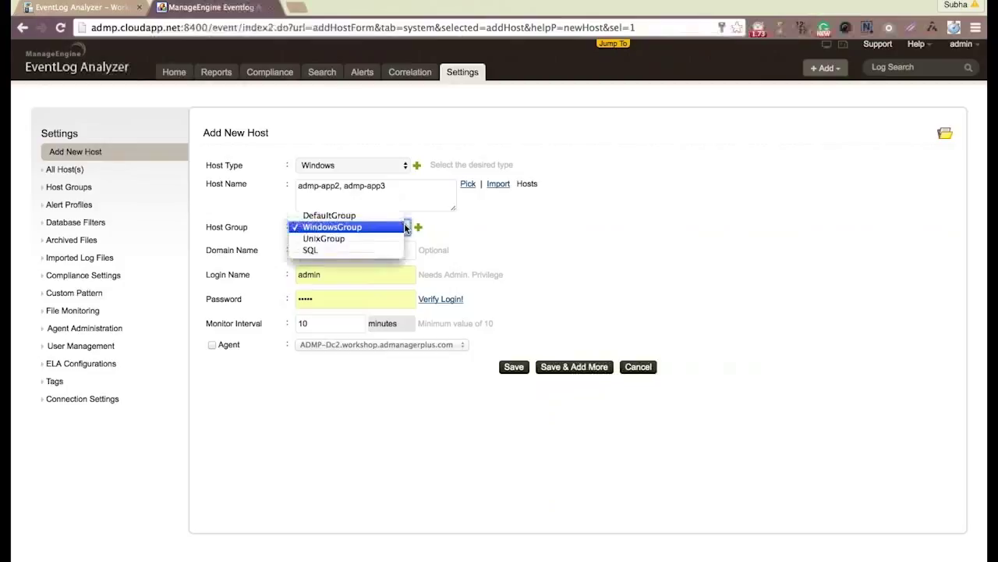
left_click(455, 226)
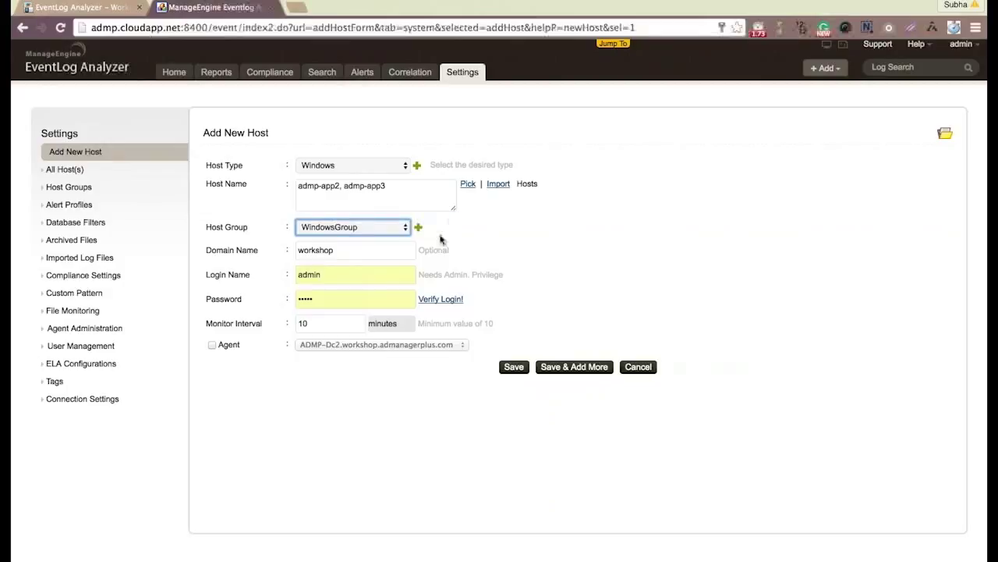
left_click(418, 227)
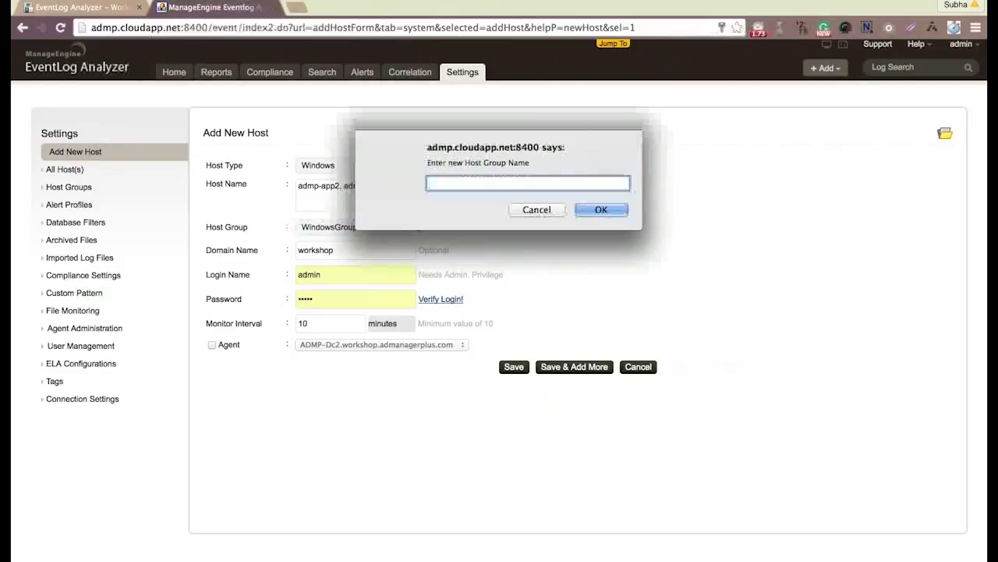
type("Application_Servers")
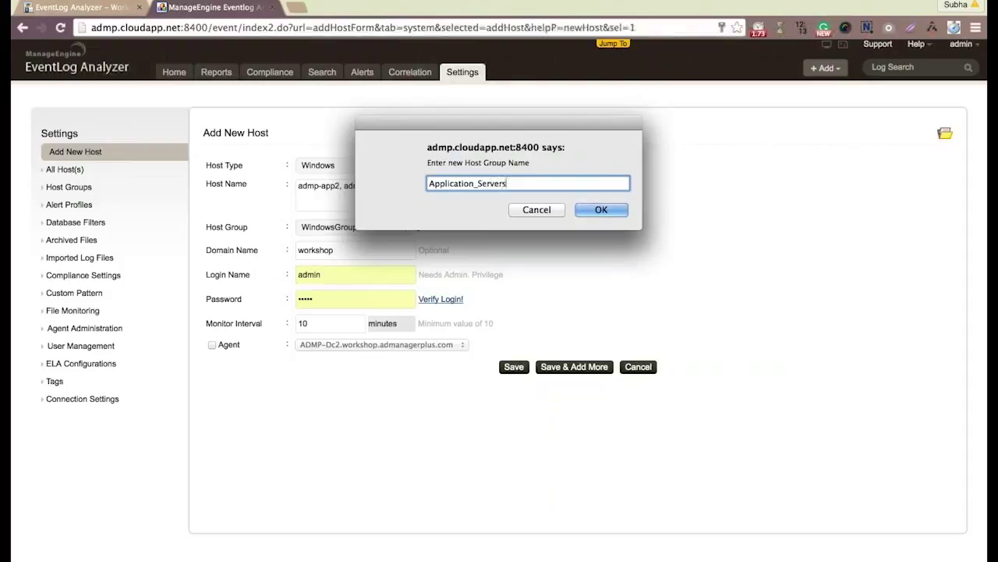
left_click(599, 209)
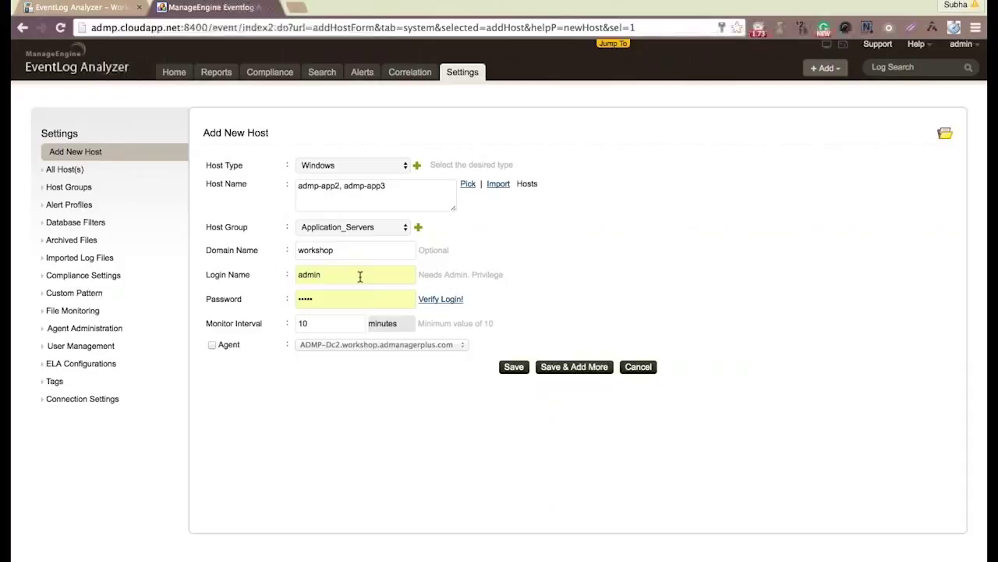
Replace the login name with the user name of the account that has admin privilege
left_click_drag(360, 276, 282, 273)
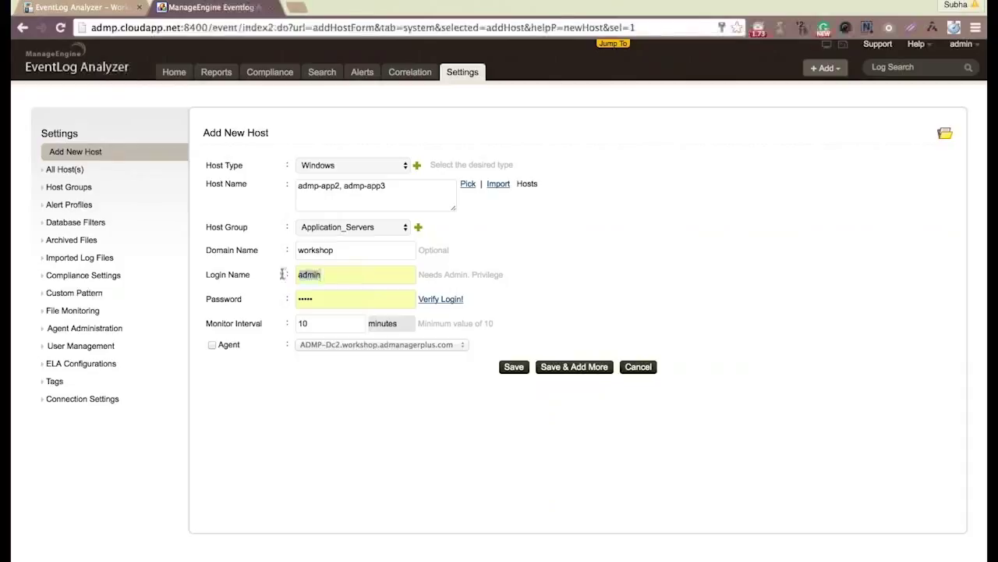
key("BackSpace")
type("karthik")
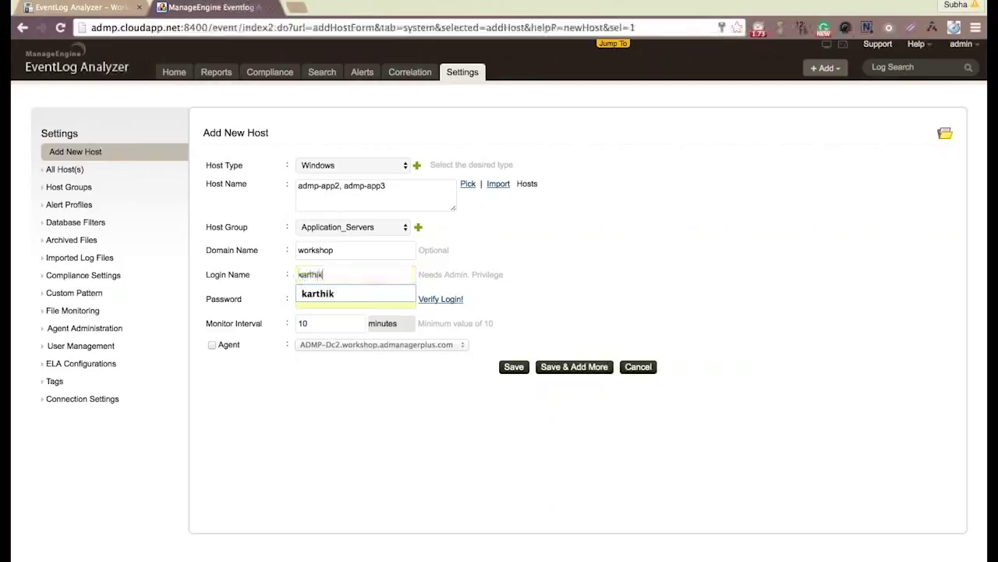
key("Down")
key("Up")
key("BackSpace")
key("BackSpace")
key("BackSpace")
type("hik")
key("Down")
key("Return")
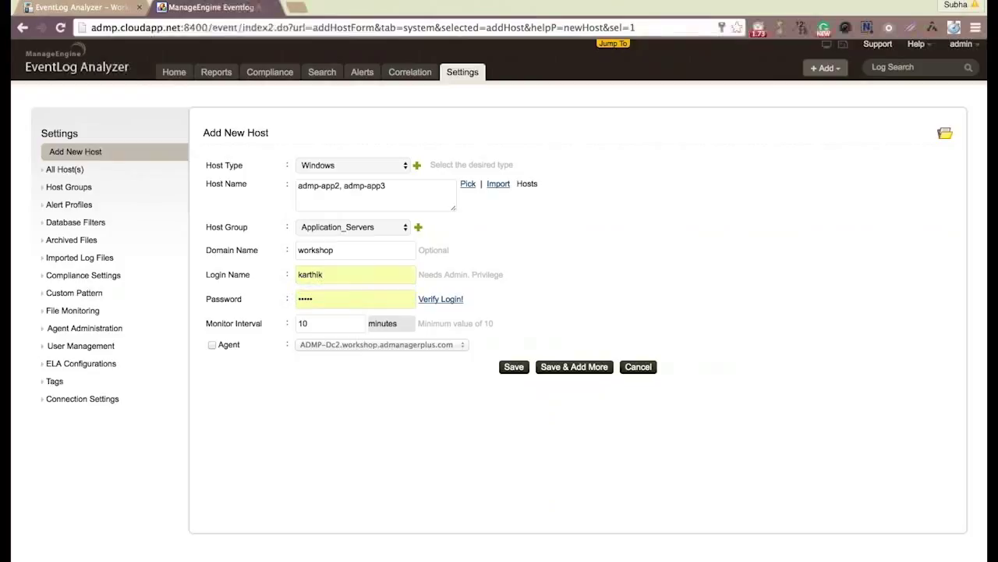
Replace the prefilled password with the account password for the host login
left_click(346, 297)
key("BackSpace")
key("BackSpace")
key("BackSpace")
key("BackSpace")
key("BackSpace")
type("•••••••")
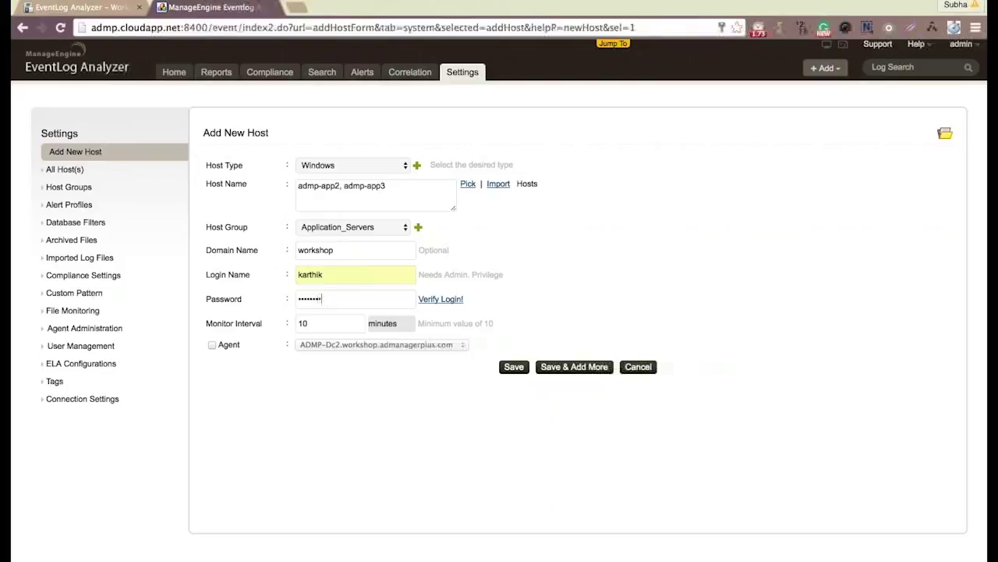
Run the login verification for the hosts, close its test page and save the new hosts
left_click(434, 299)
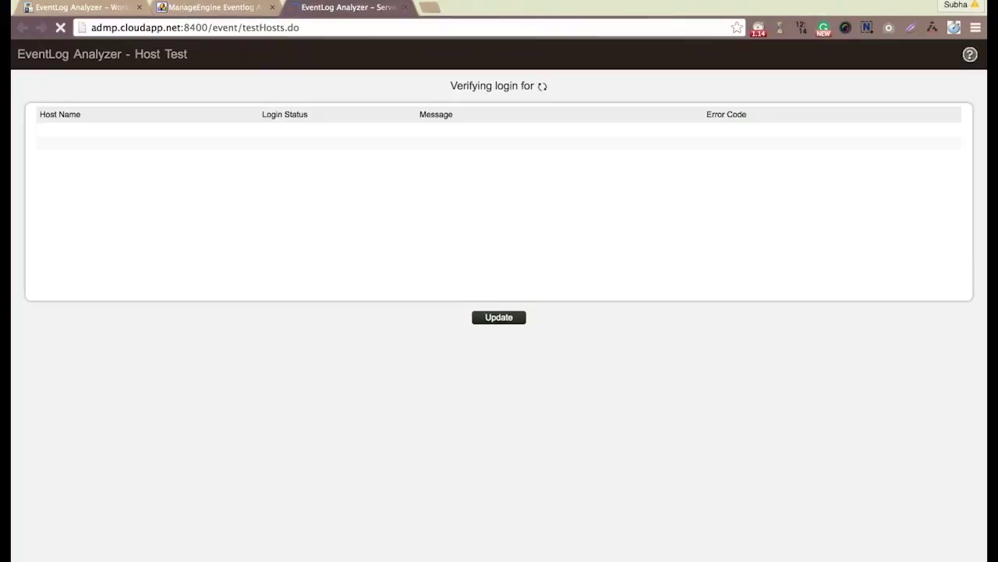
left_click(404, 8)
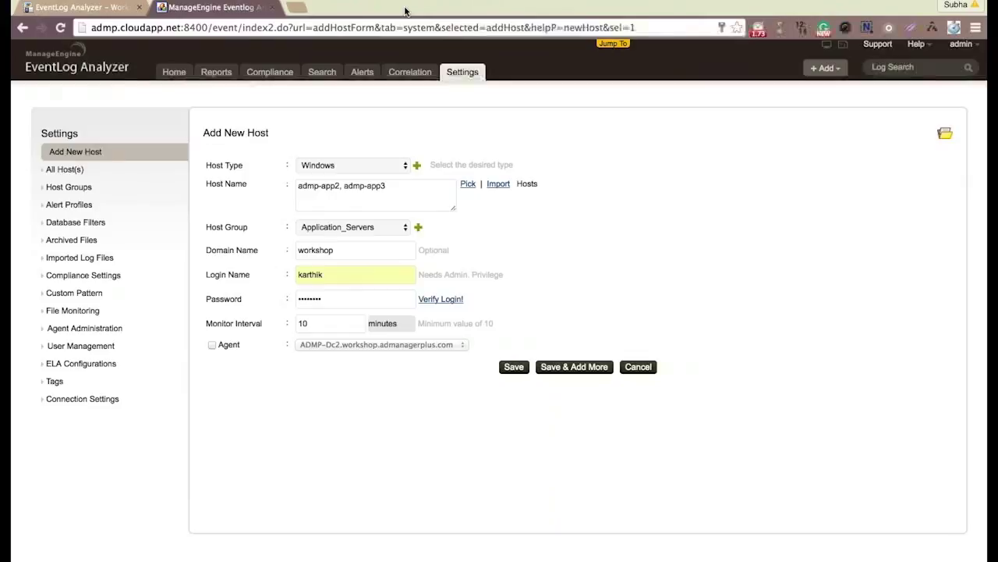
left_click(513, 365)
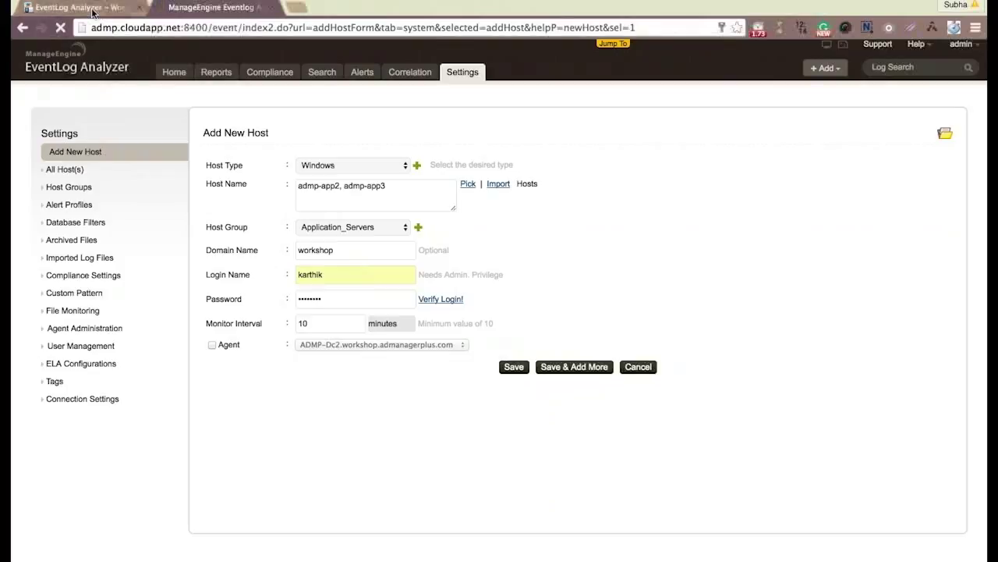
Switch to the Zoho Show presentation and start the full-screen slide show at slide 6, "Why to enable audit policy"
left_click(92, 10)
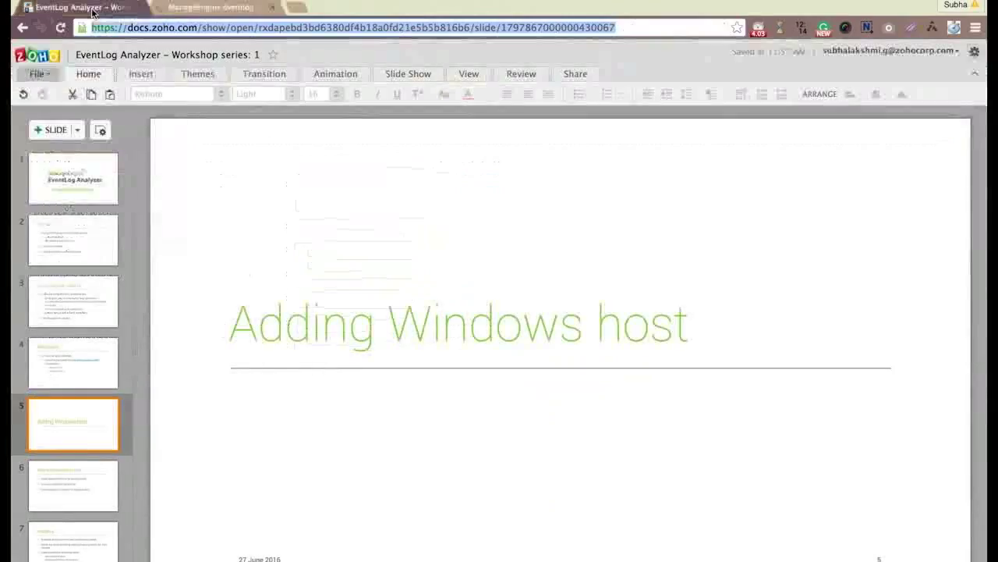
left_click(64, 495)
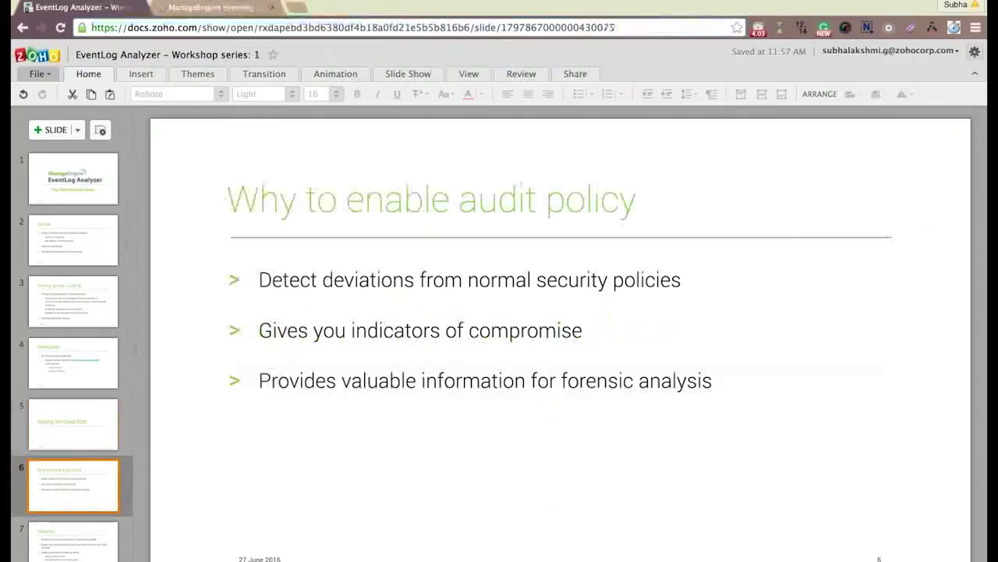
key("super+Return")
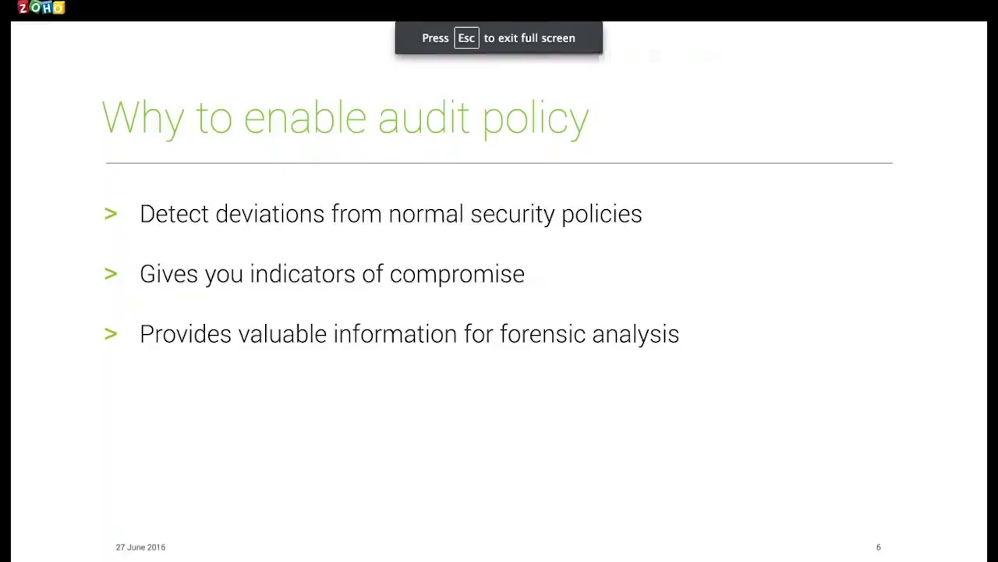
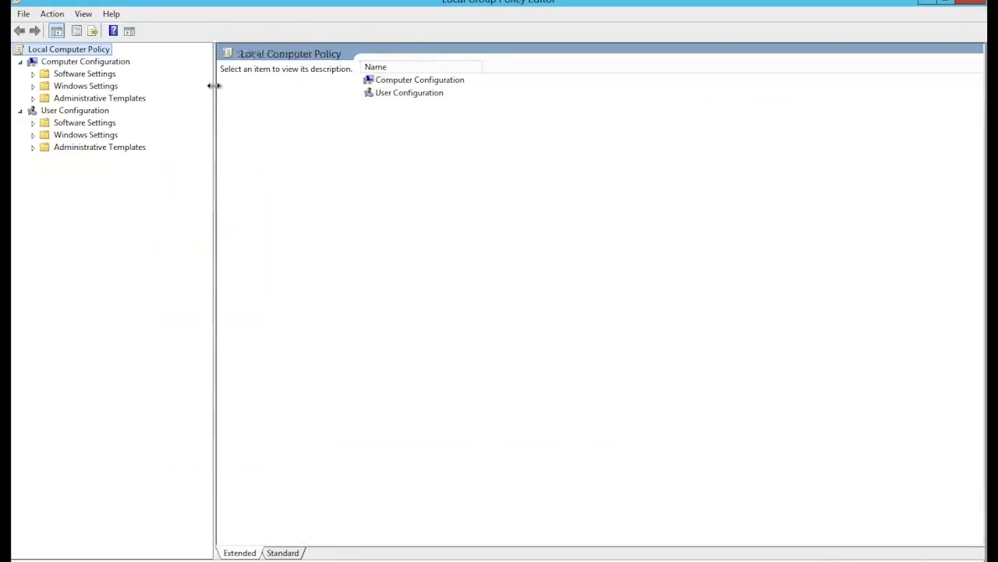
In the Local Group Policy Editor, open Audit Policy under Computer Configuration, Windows Settings, Security Settings, Local Policies
left_click(21, 62)
left_click(22, 62)
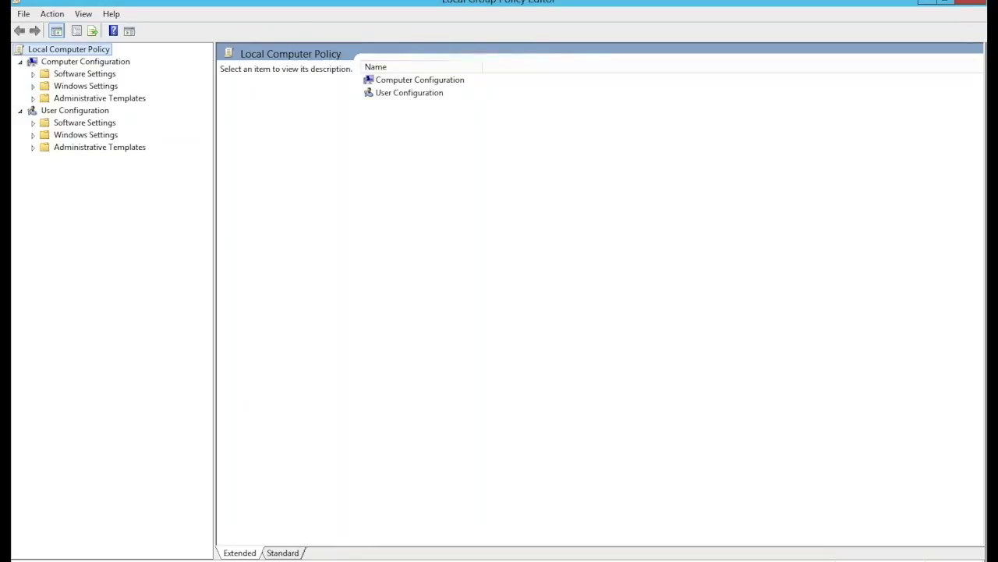
left_click(33, 85)
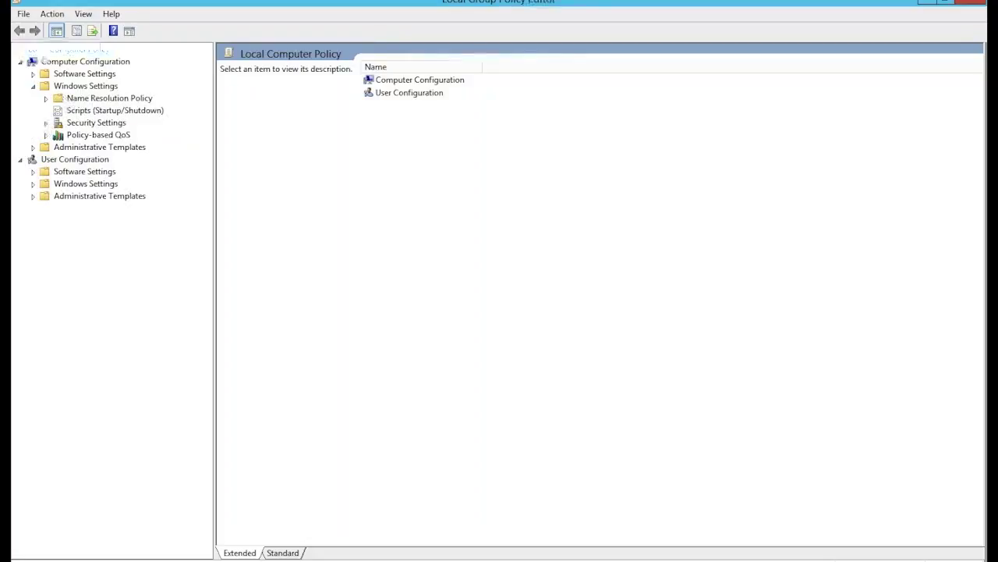
left_click(46, 122)
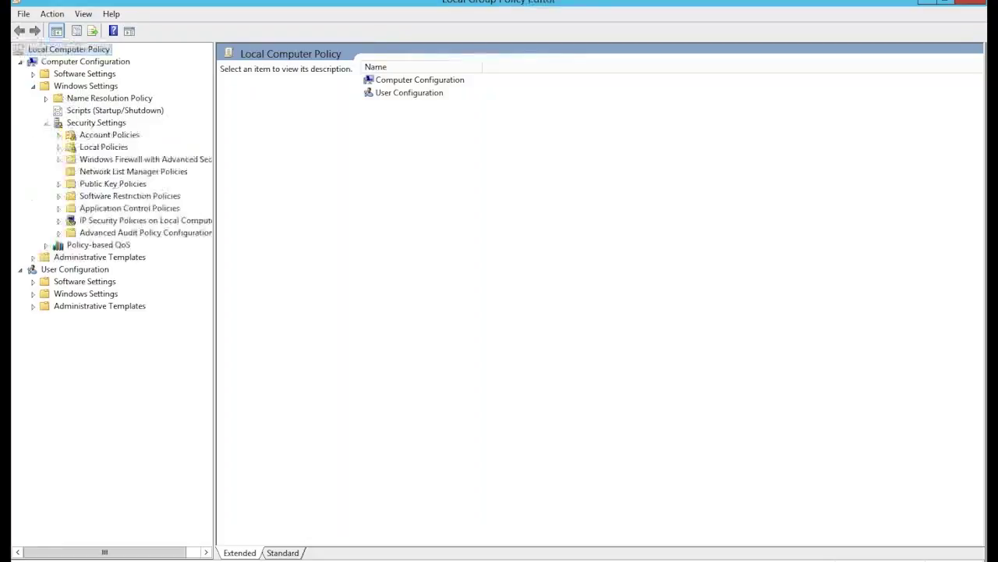
left_click(90, 148)
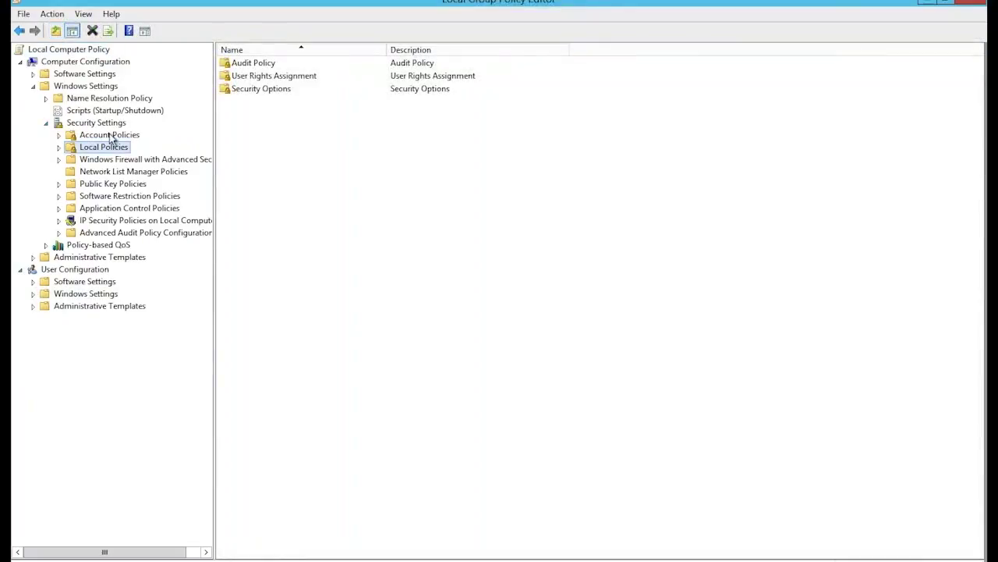
left_click(58, 147)
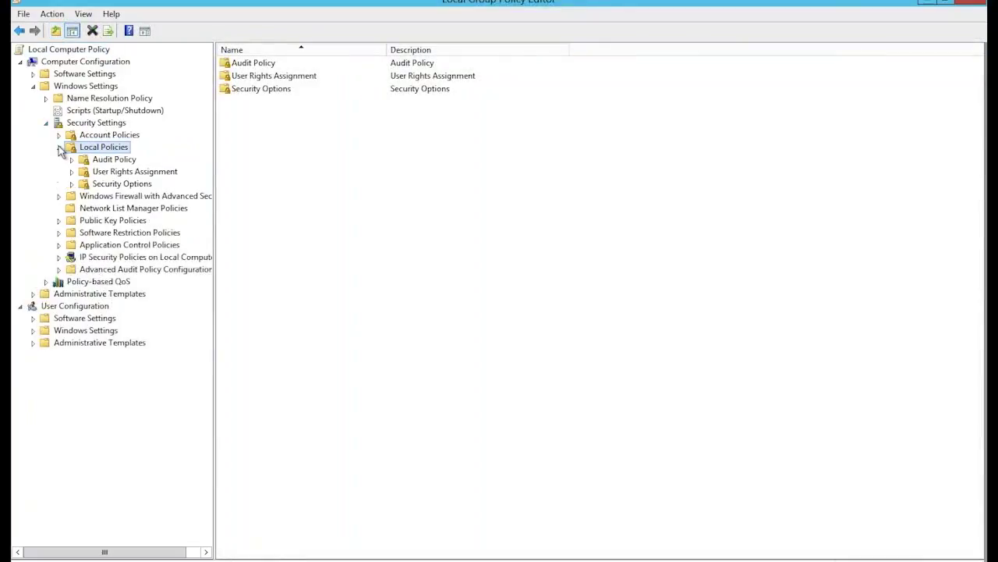
left_click(98, 160)
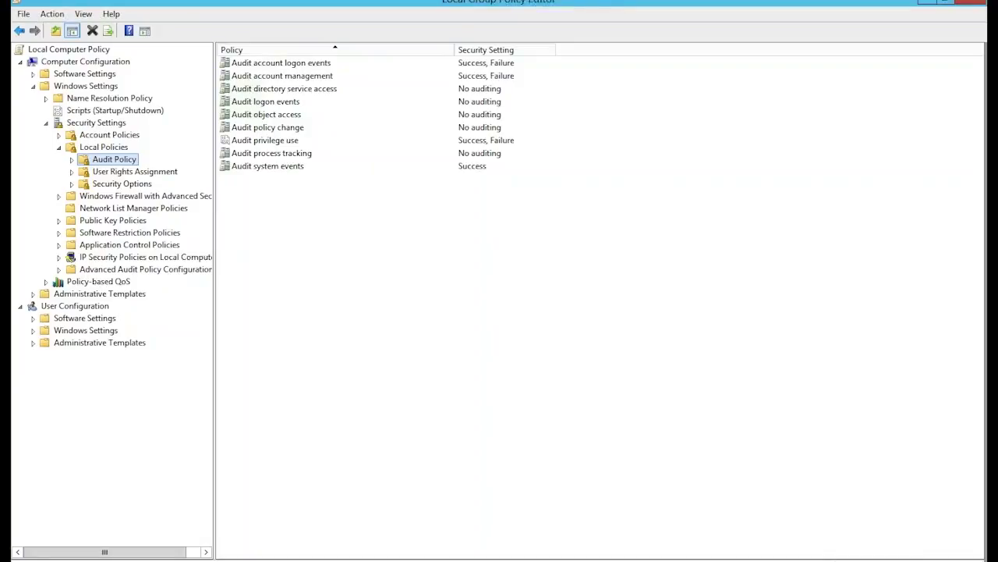
View the local security setting of the Audit account logon events policy and close its properties without changes
right_click(302, 63)
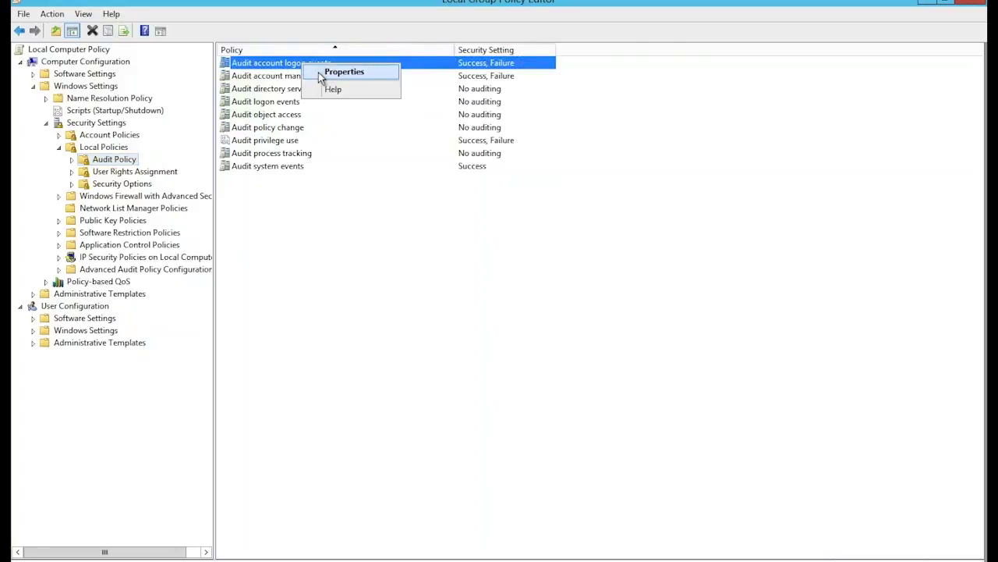
left_click(318, 72)
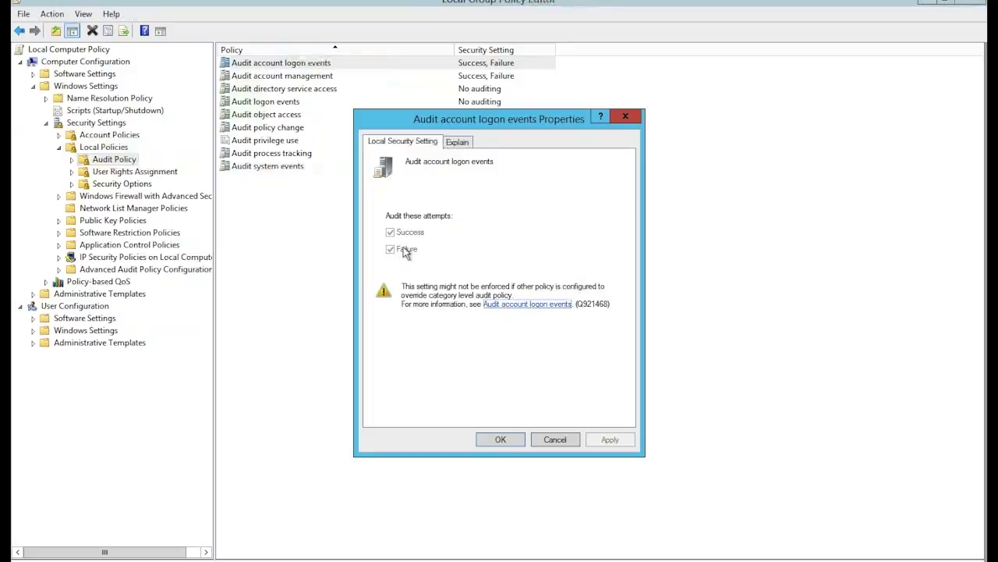
left_click(555, 441)
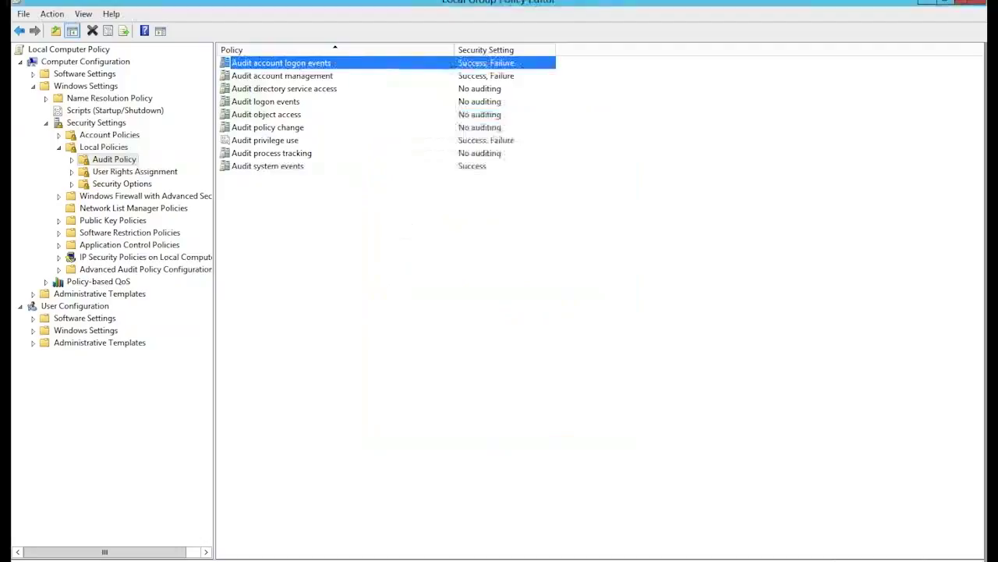
right_click(275, 145)
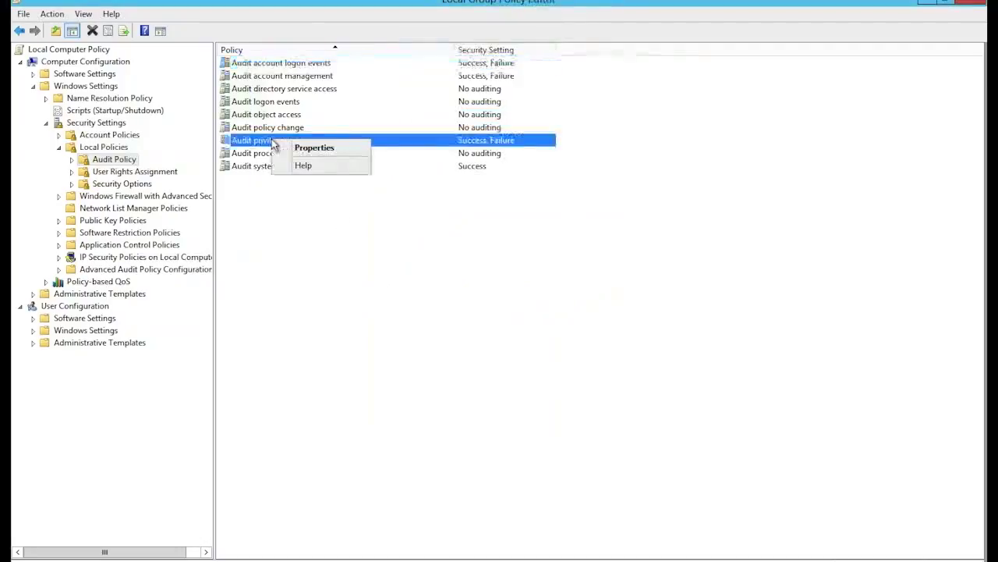
left_click(268, 250)
left_click(268, 250)
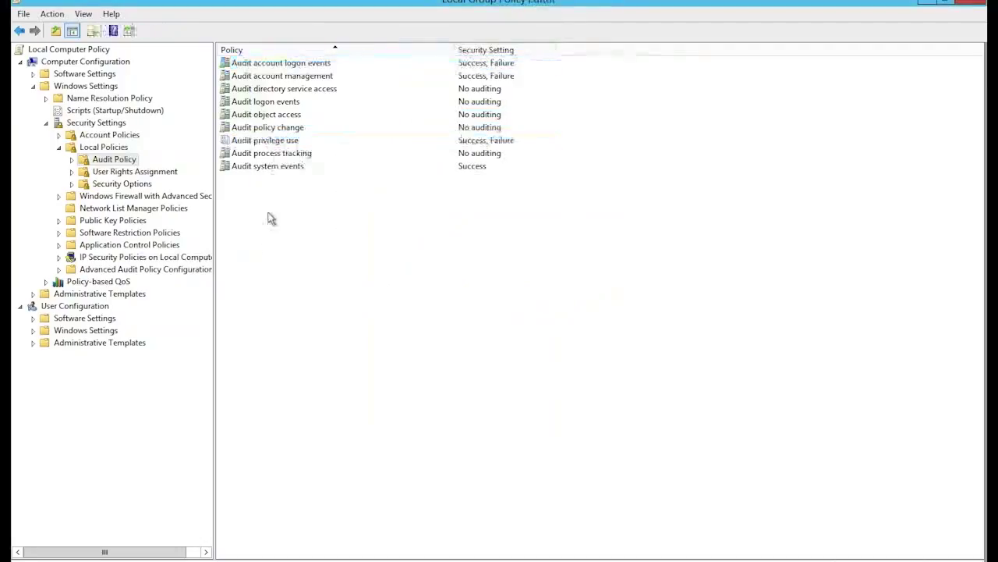
Set the Audit privilege use policy to audit both Success and Failure attempts and apply the setting
right_click(275, 142)
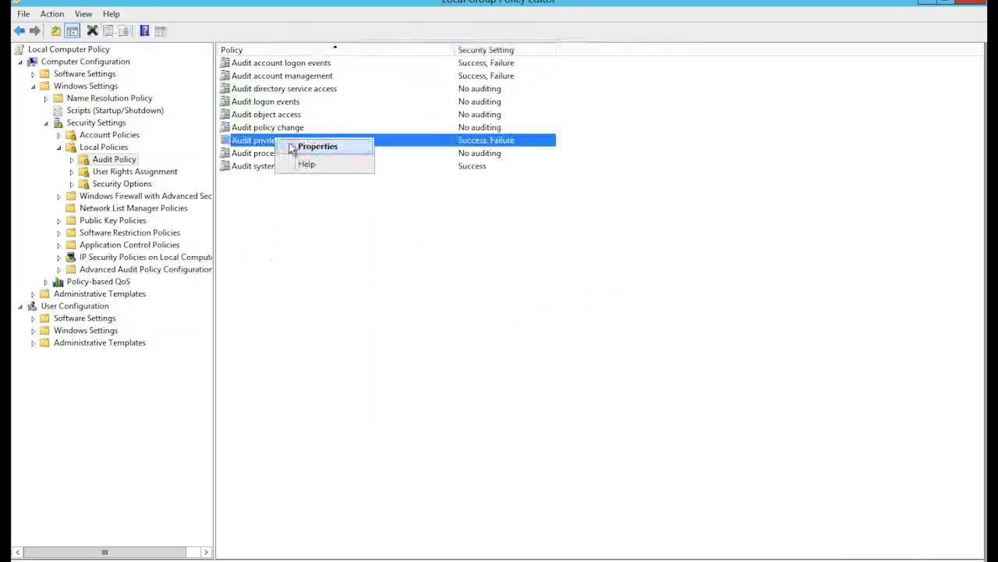
left_click(294, 148)
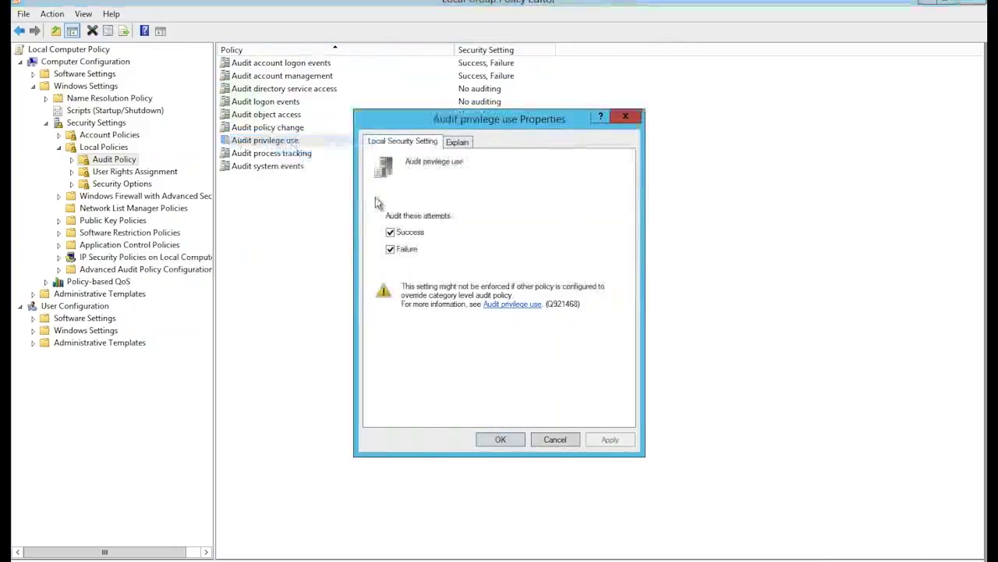
left_click(390, 233)
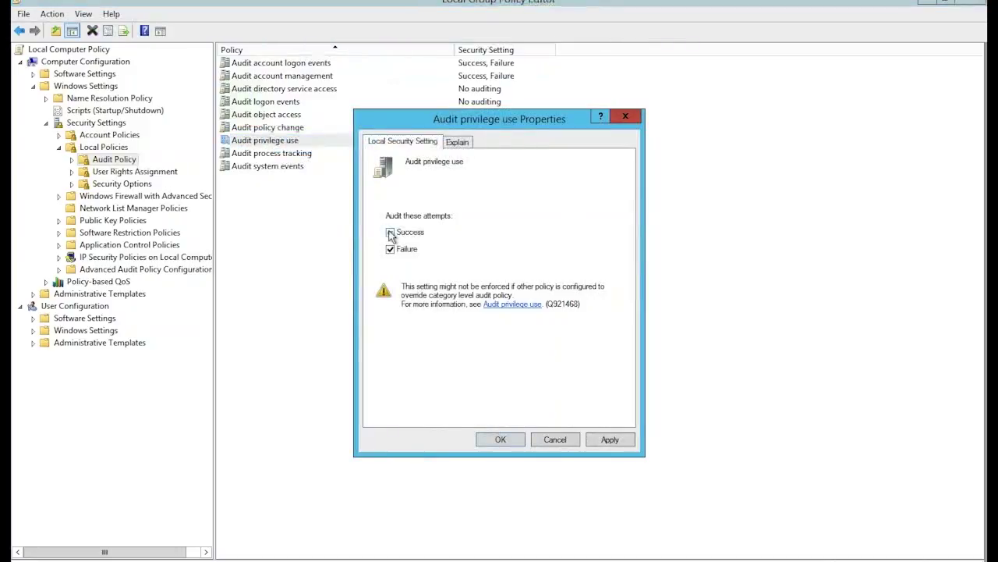
left_click(391, 233)
left_click(610, 439)
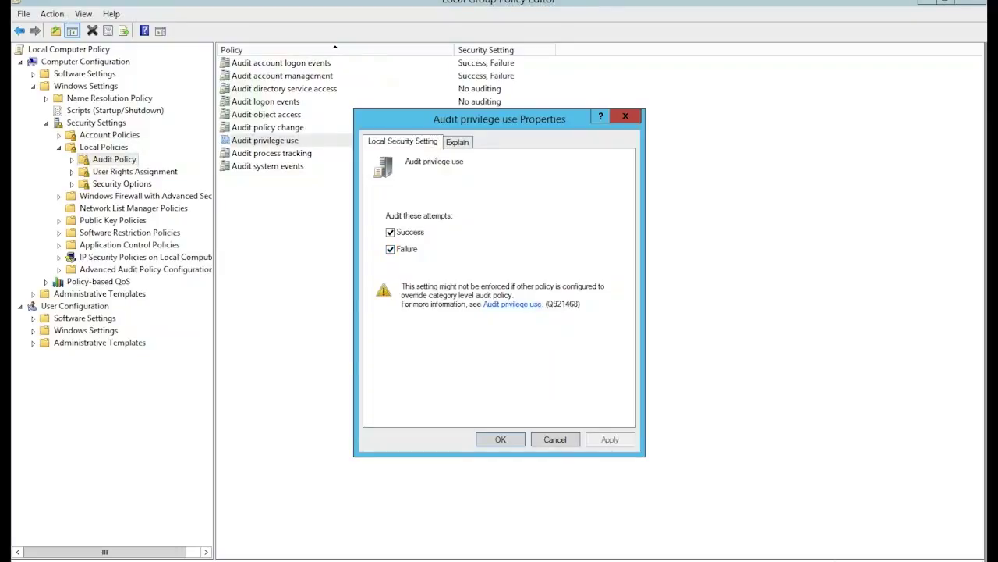
left_click(502, 440)
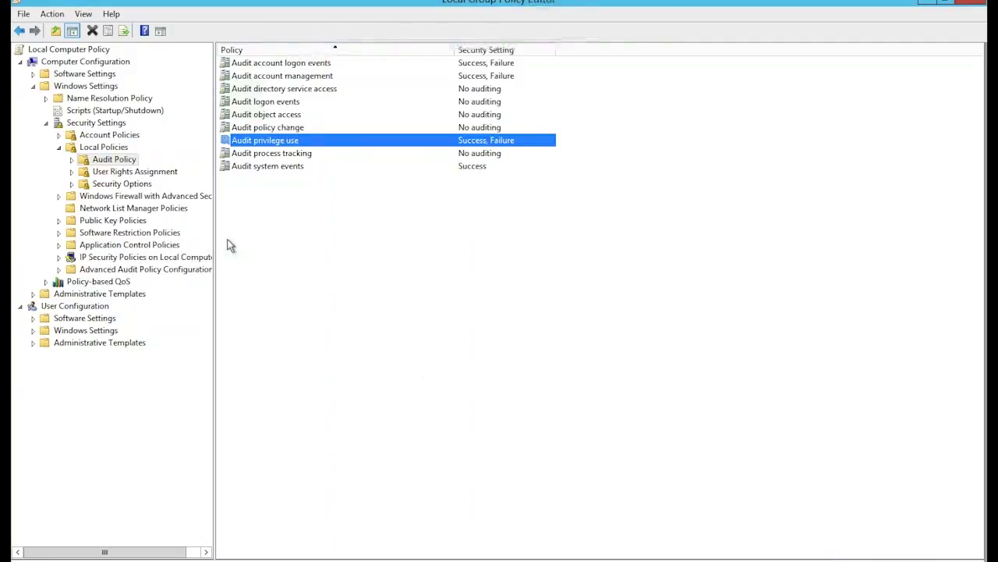
Open the Privilege Use category in System Audit Policies under Advanced Audit Policy Configuration, widening the tree for its full names
left_click_drag(215, 214, 240, 213)
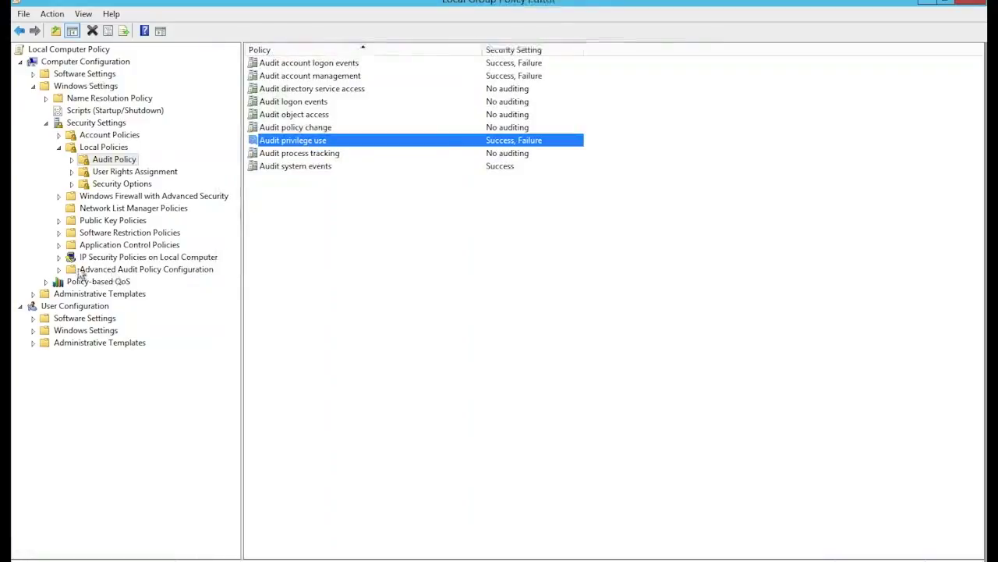
left_click(84, 269)
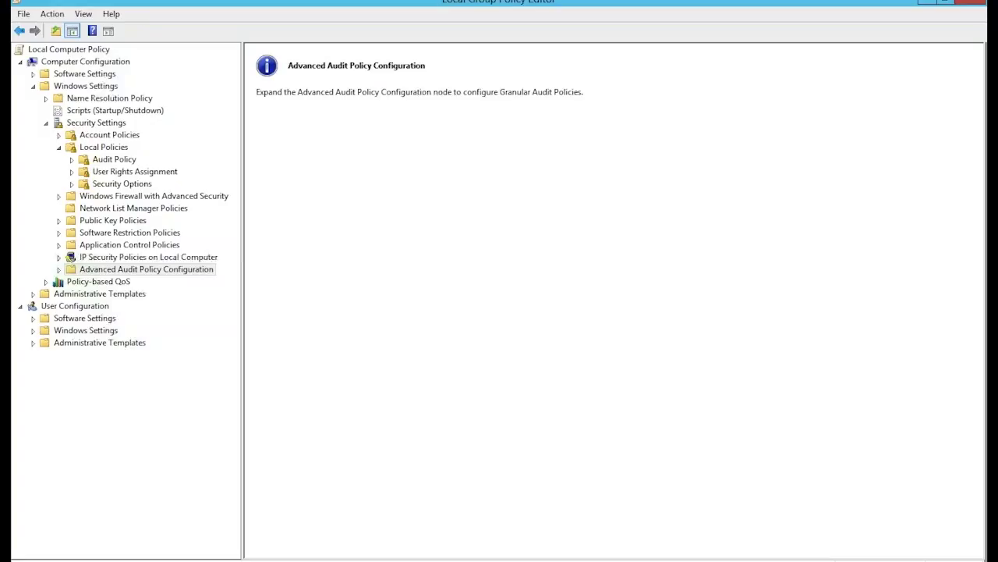
left_click(59, 269)
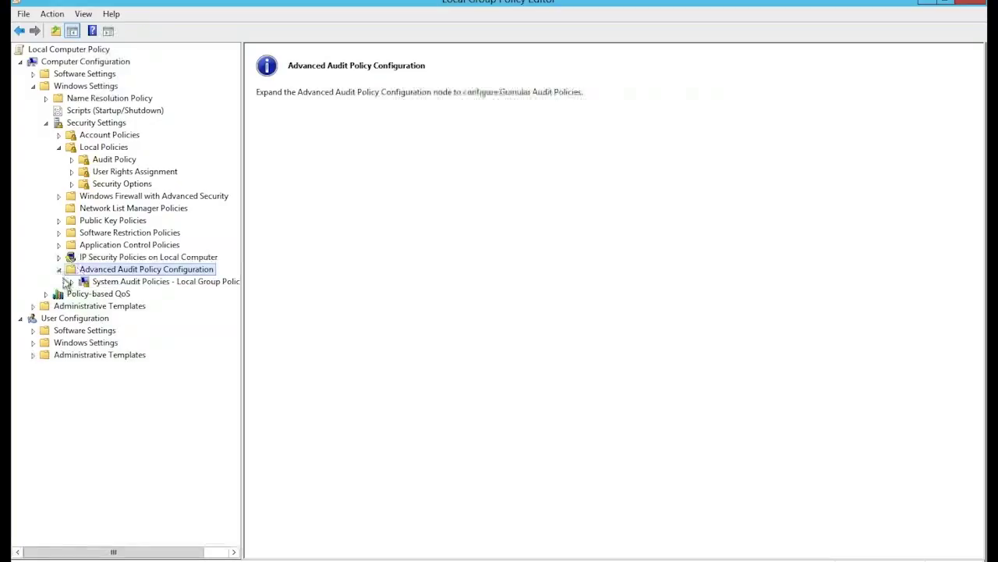
left_click(72, 281)
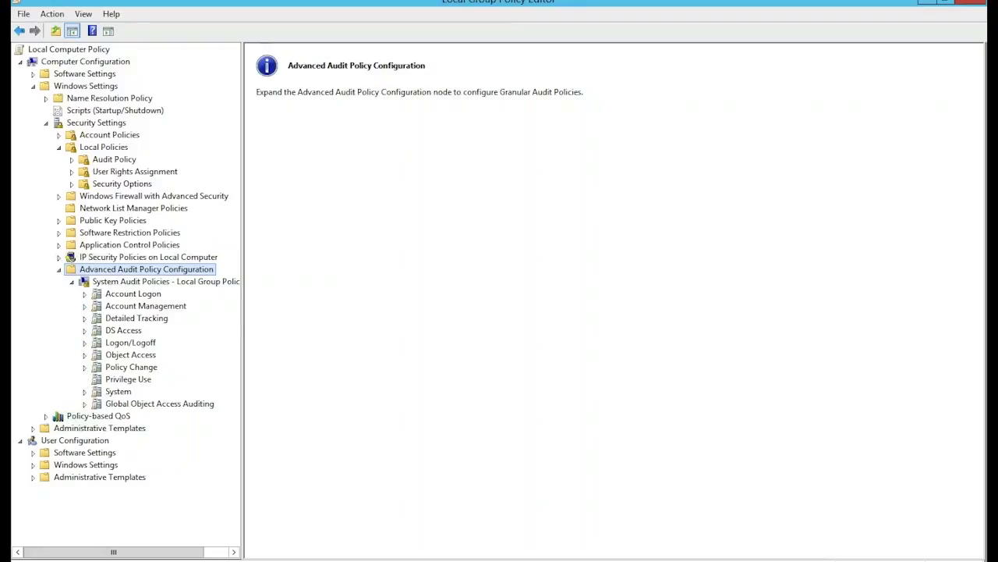
left_click(131, 380)
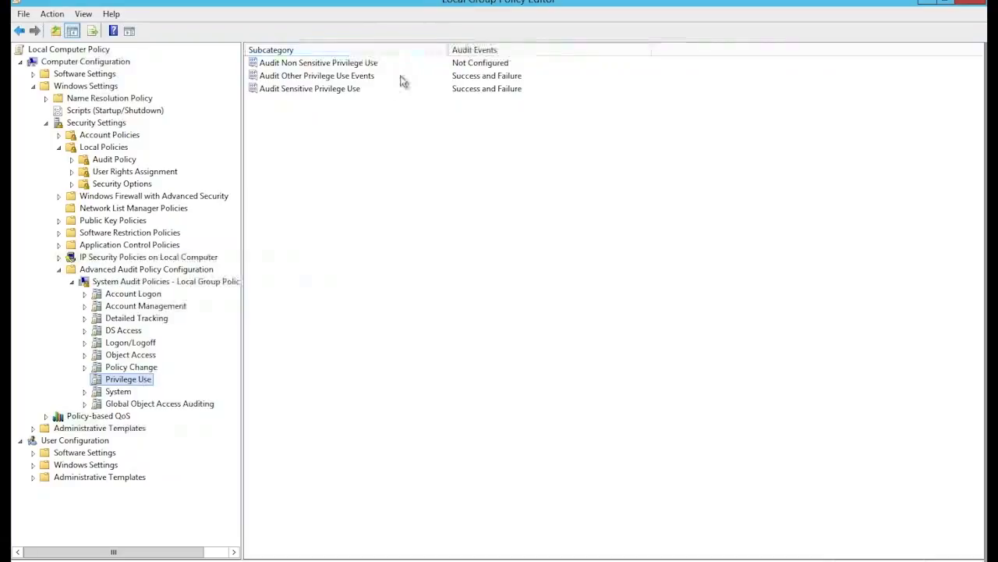
Enable audit event configuration for the Audit Non Sensitive Privilege Use subcategory, with Success and Failure selected
left_click(337, 64)
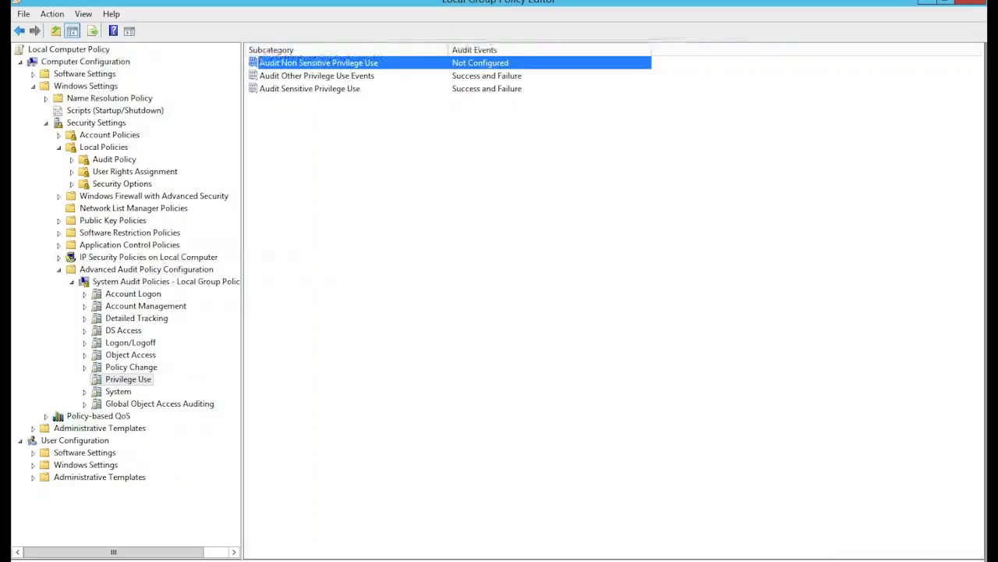
left_click(338, 78)
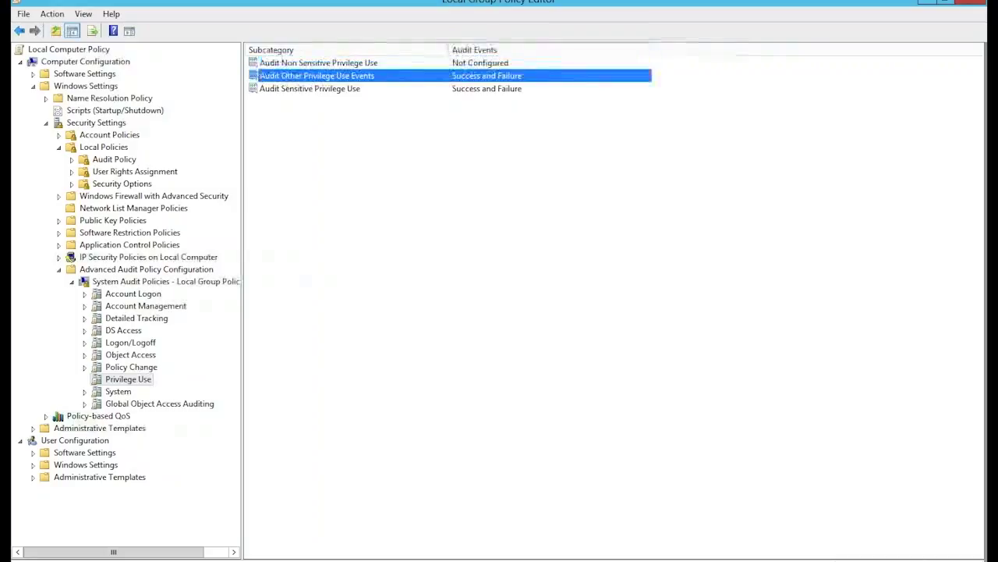
right_click(338, 79)
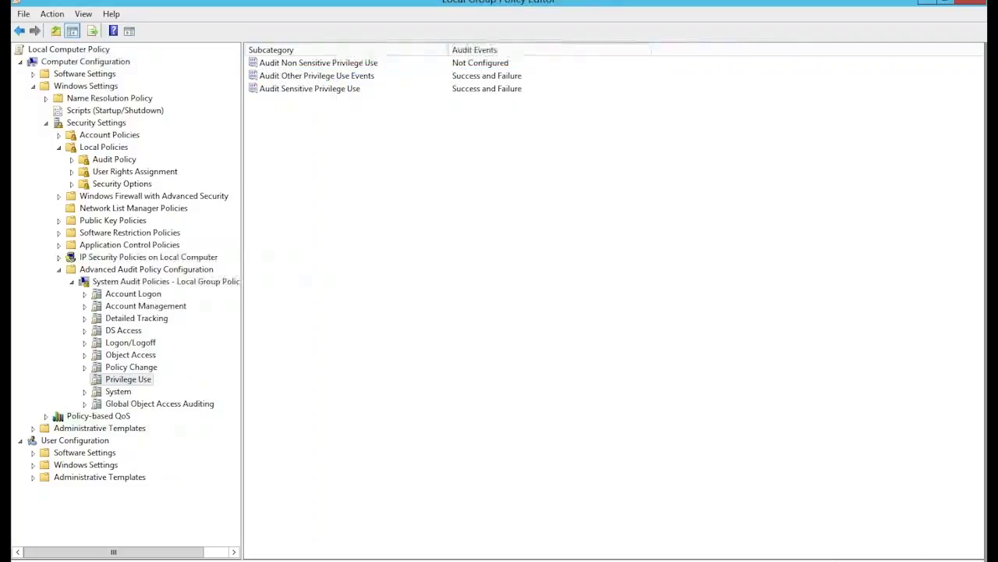
left_click(334, 64)
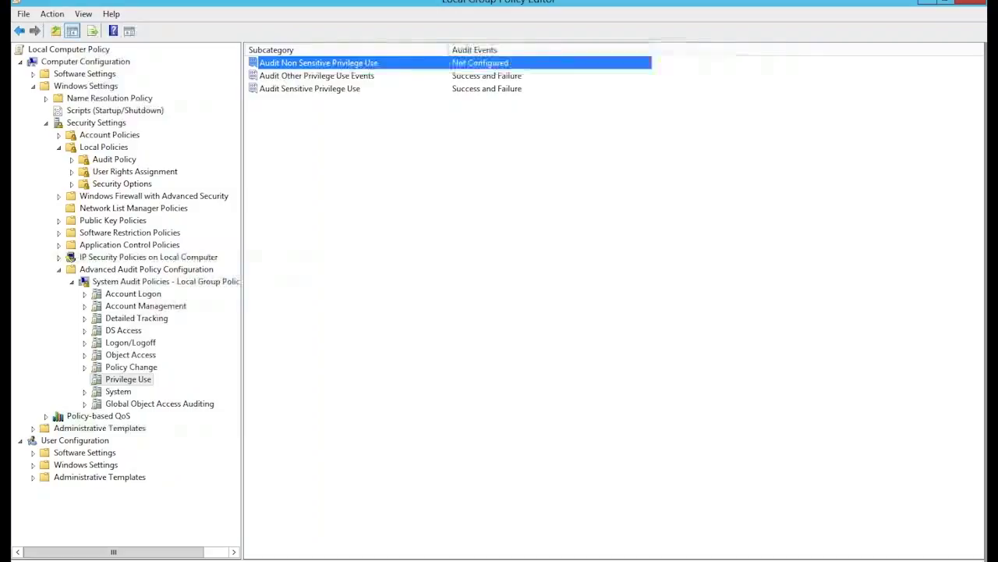
right_click(332, 62)
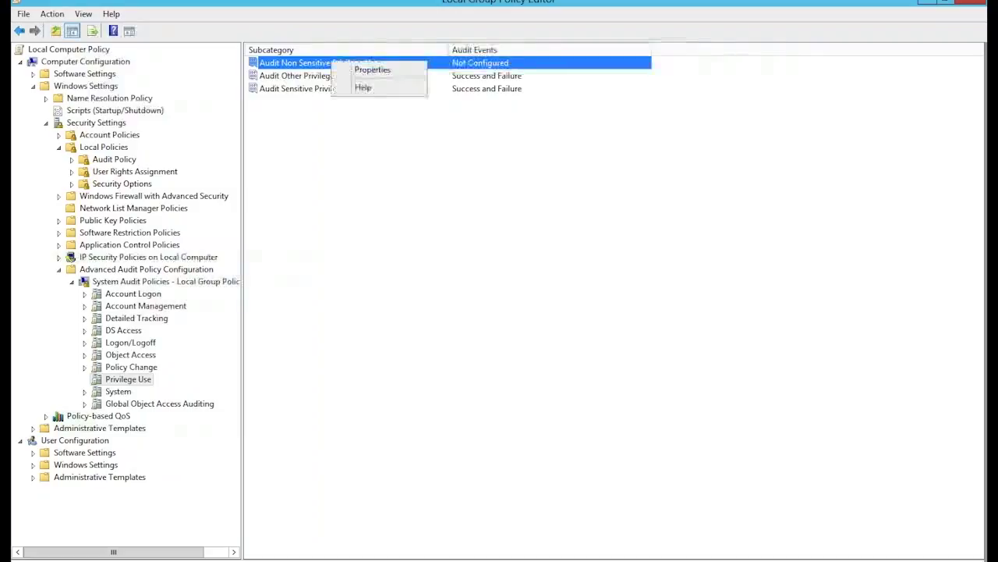
left_click(371, 70)
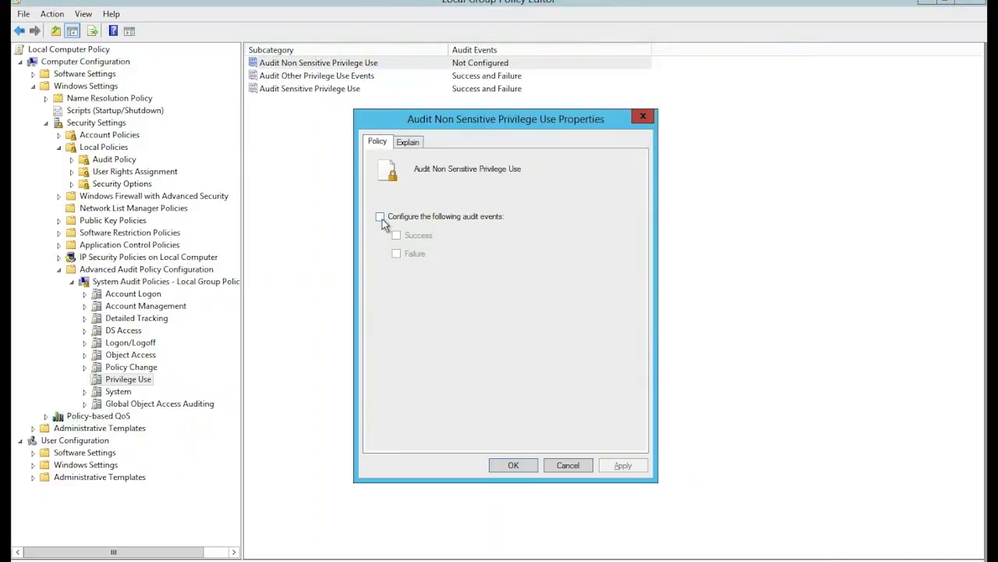
left_click(381, 218)
left_click(396, 235)
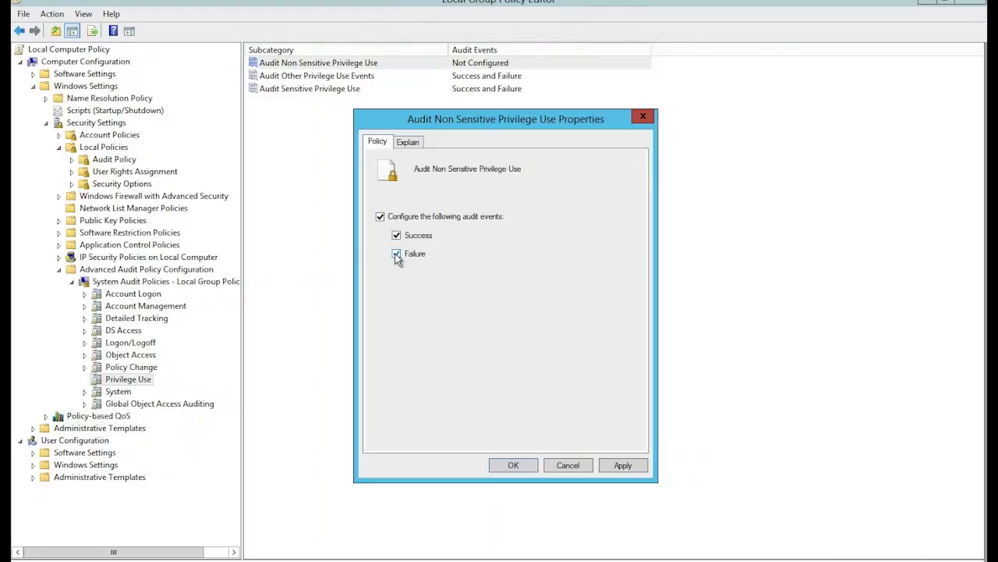
Clear the audit event configuration of Audit Non Sensitive Privilege Use, apply it and close the properties
left_click(397, 235)
left_click(379, 218)
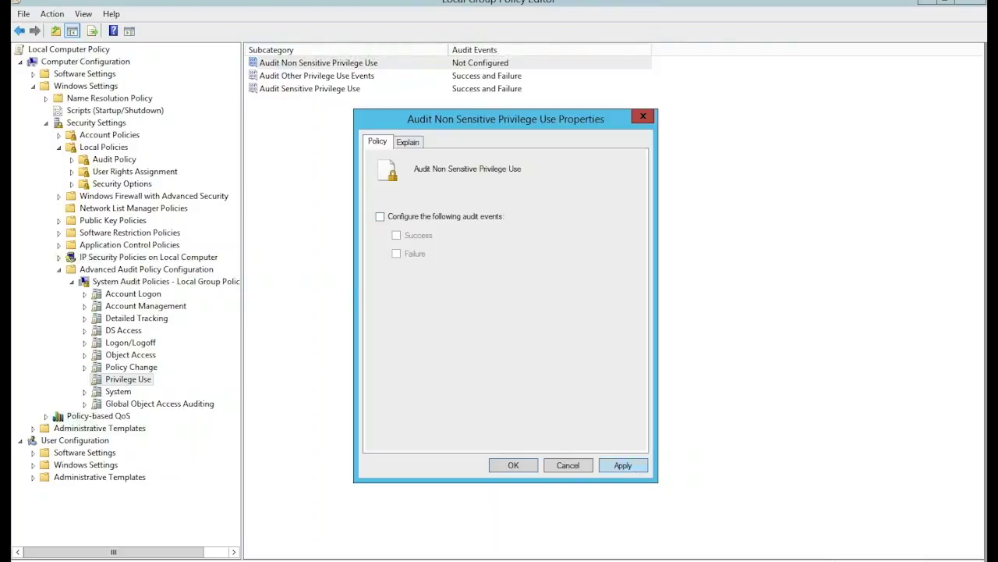
left_click(635, 468)
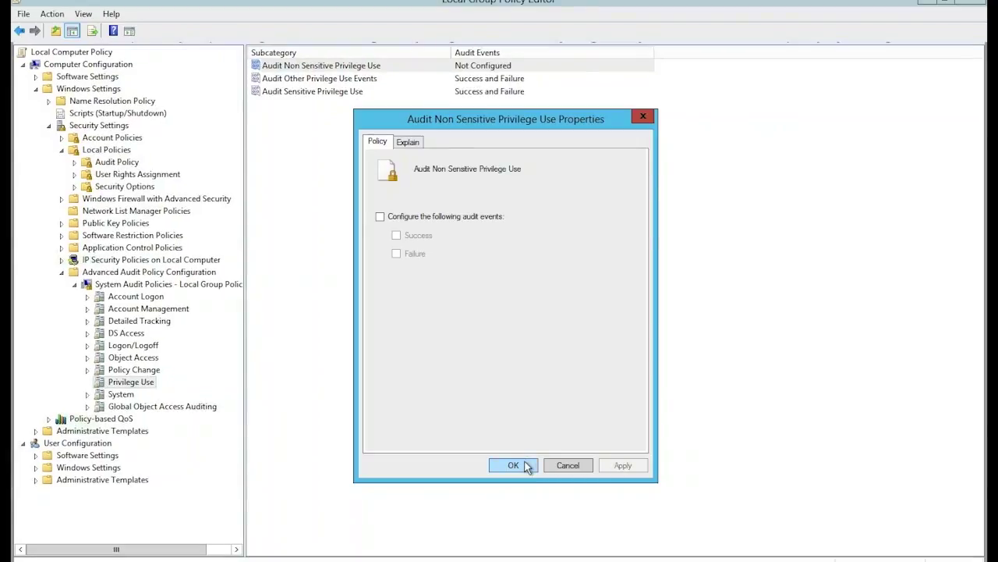
left_click(527, 465)
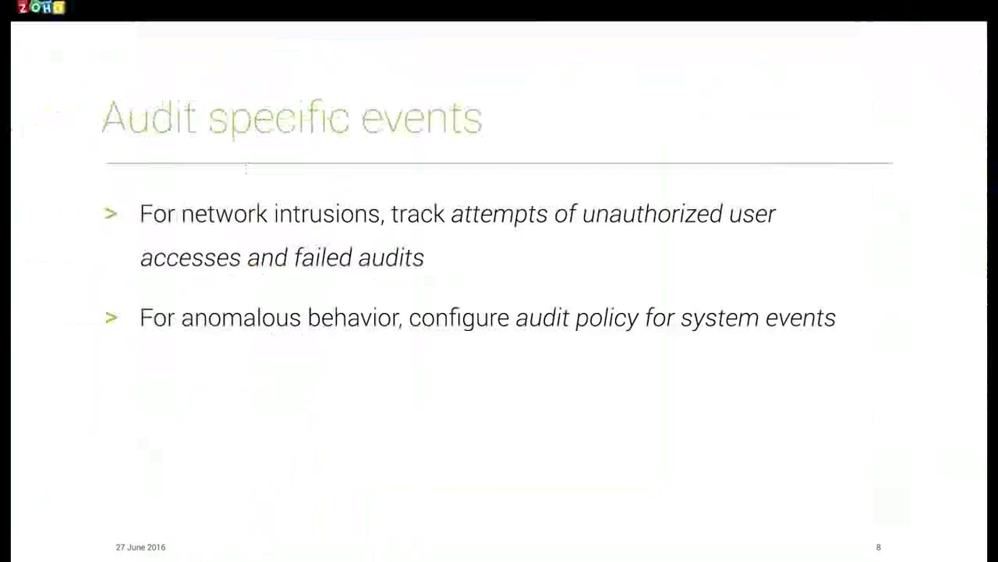
key("Right")
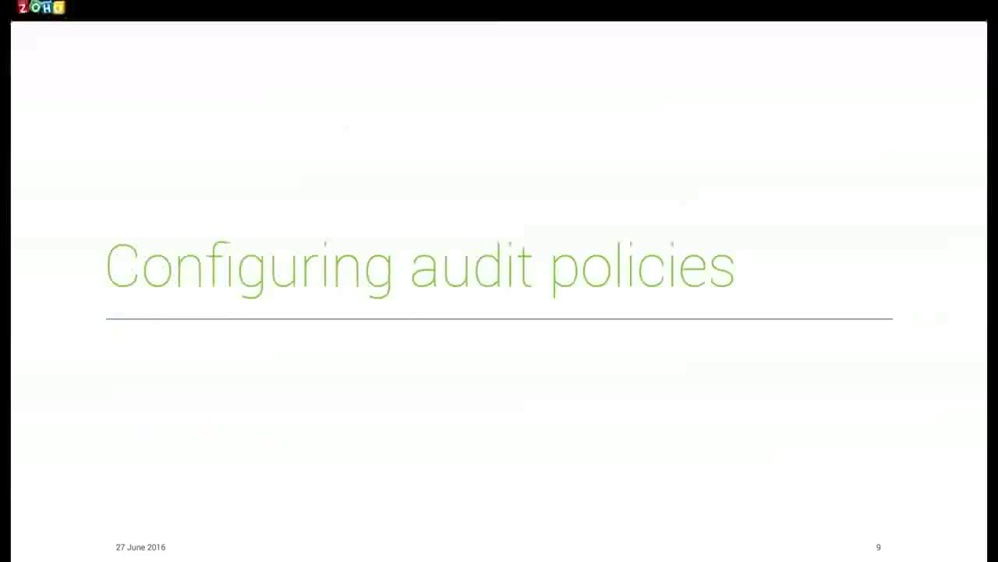
key("Right")
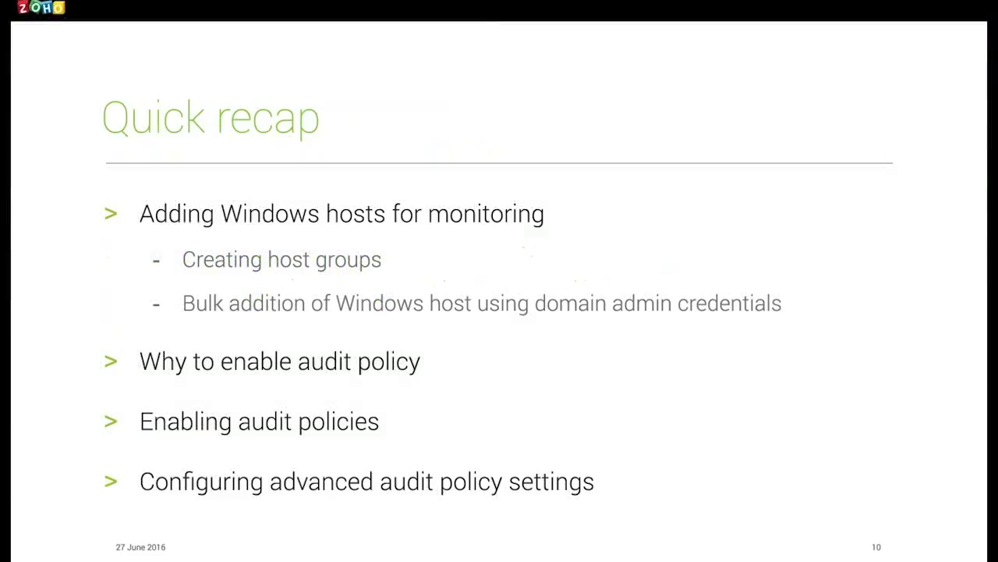